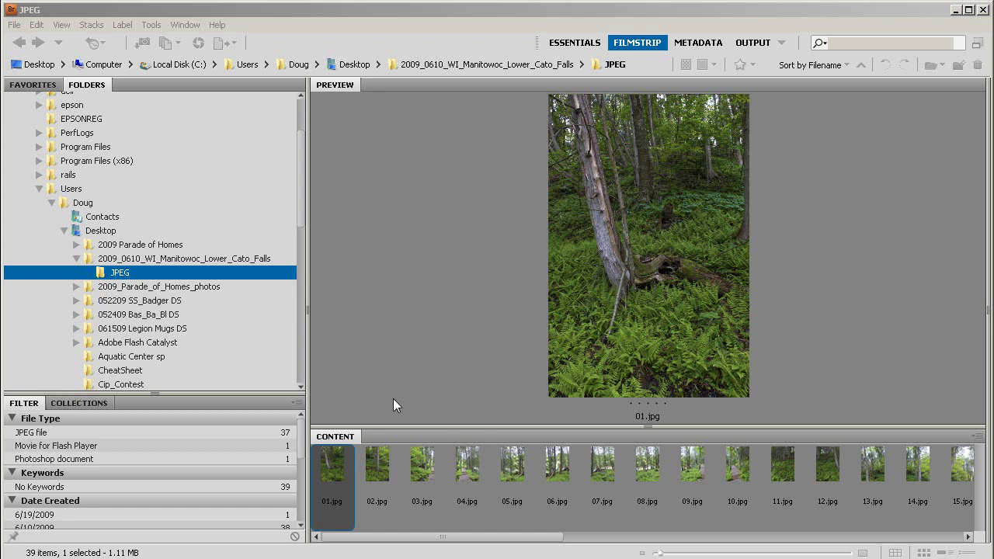
Step through the forest shots from 03.jpg to 12.jpg, comparing against 01.jpg
{"action": "left_click", "coordinate": [385, 465], "text": "ctrl"}
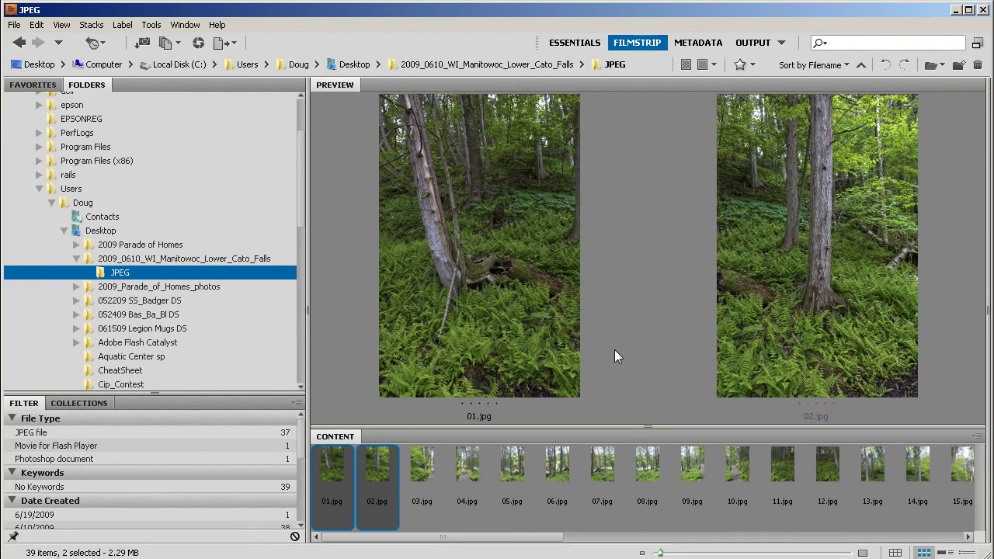
{"action": "left_click", "coordinate": [440, 467]}
{"action": "key", "text": "Right"}
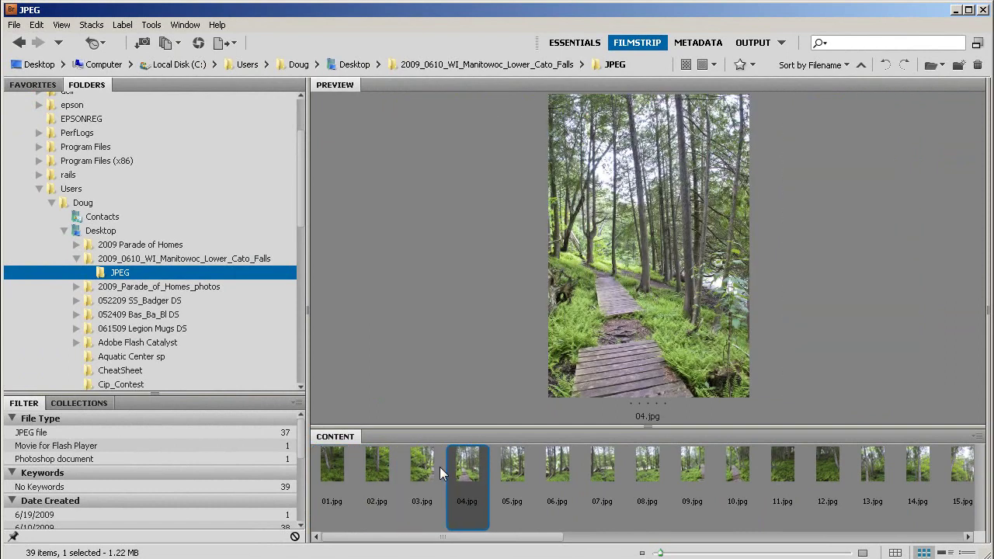
{"action": "key", "text": "Right"}
{"action": "key", "text": "Right"}
{"action": "key", "text": "Right"}
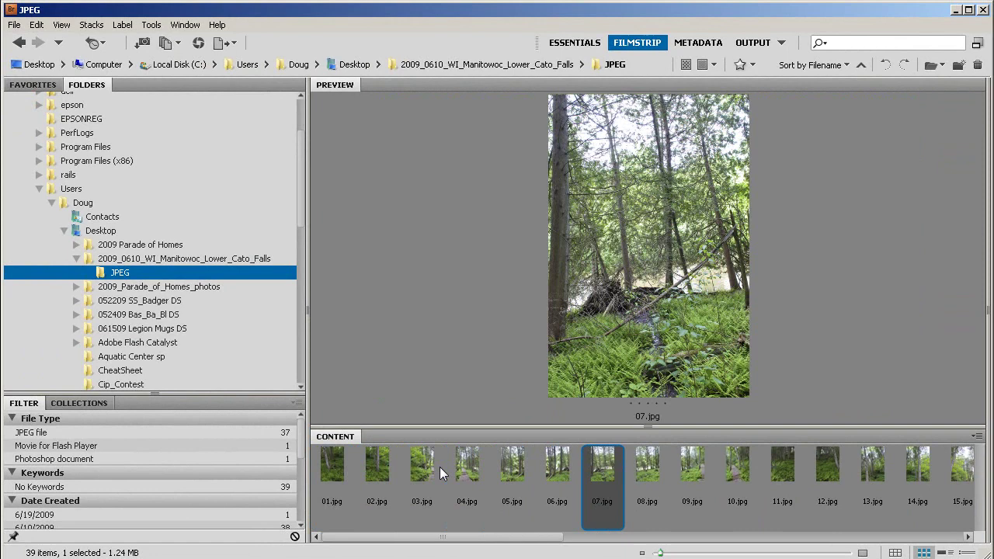
{"action": "key", "text": "Right"}
{"action": "key", "text": "Right"}
{"action": "key", "text": "Right"}
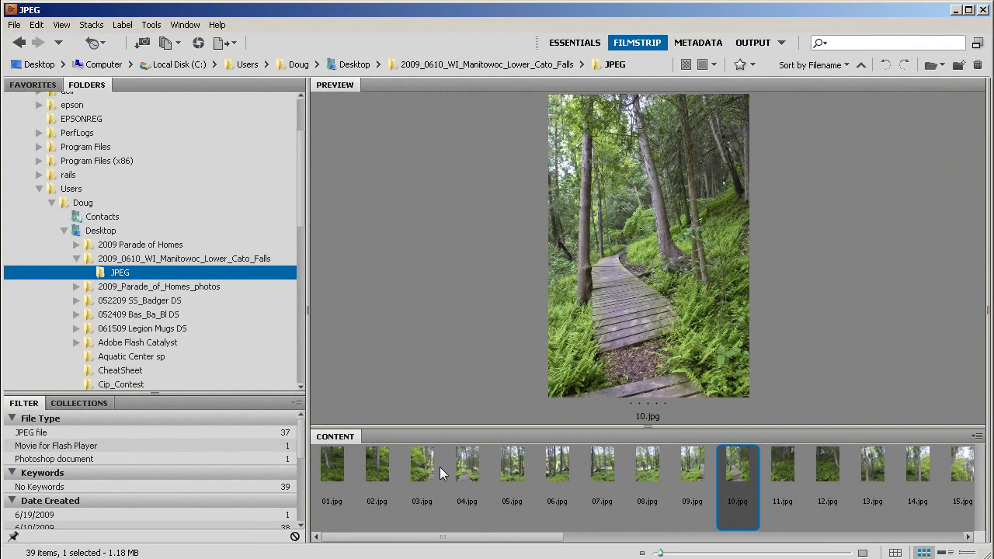
{"action": "key", "text": "Right"}
{"action": "key", "text": "Right"}
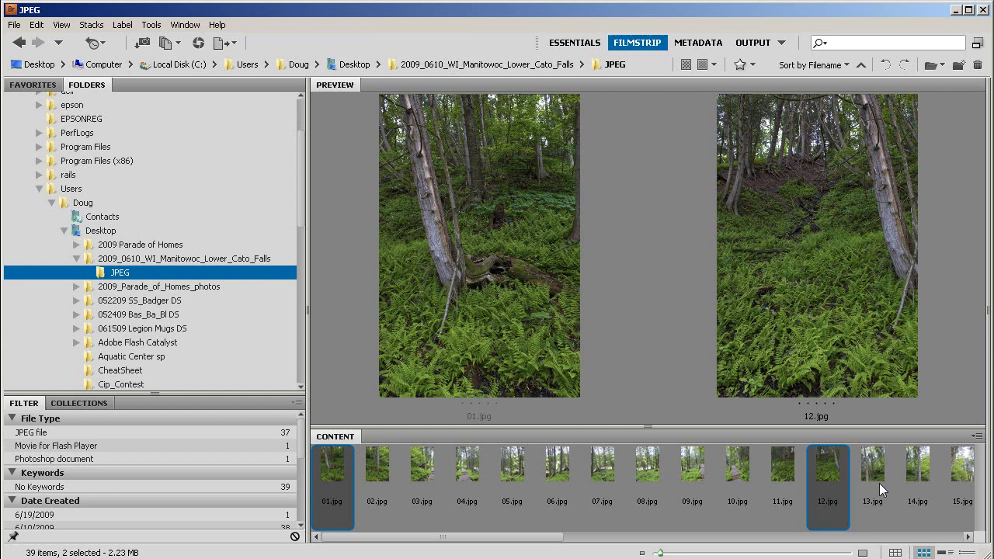
Show 13.jpg alone and step through the remaining shots up to 36.jpg
{"action": "left_click", "coordinate": [879, 483]}
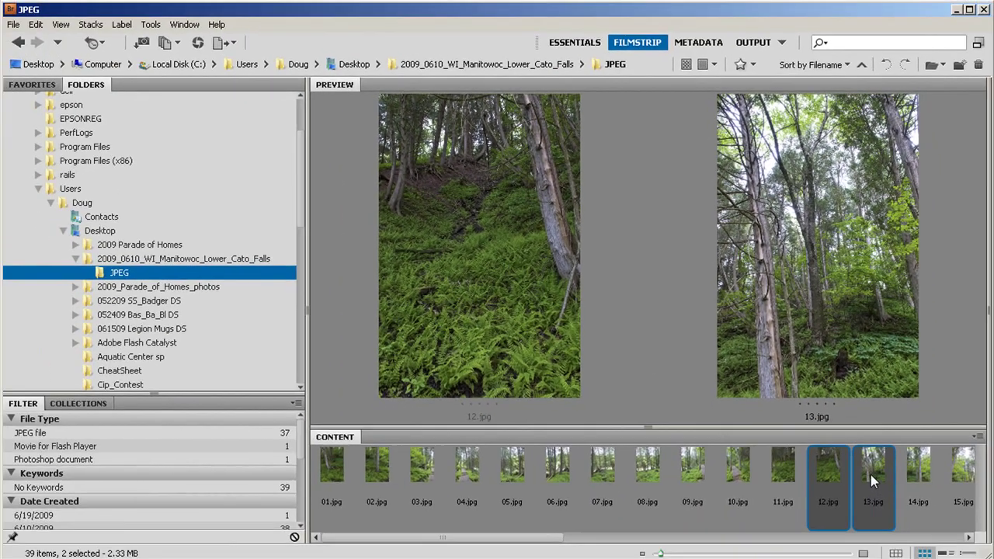
{"action": "left_click", "coordinate": [871, 472]}
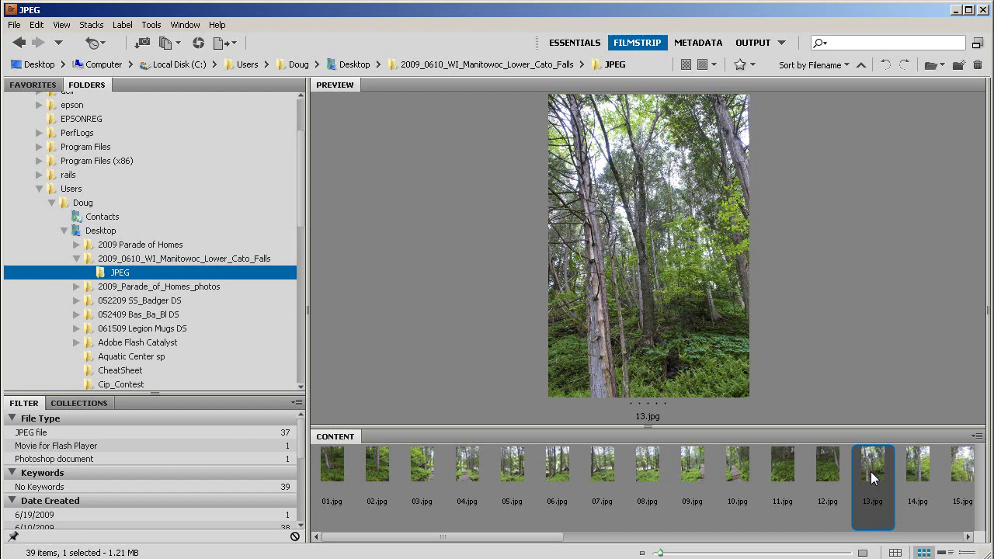
{"action": "key", "text": "Right"}
{"action": "key", "text": "Right"}
{"action": "key", "text": "Right"}
{"action": "key", "text": "Right"}
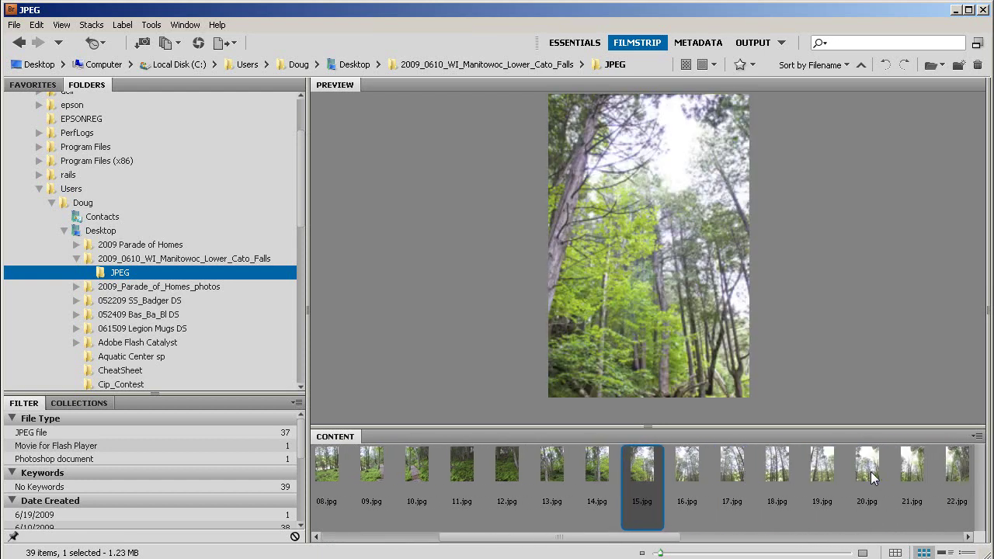
{"action": "key", "text": "Right"}
{"action": "key", "text": "Right"}
{"action": "key", "text": "Right"}
{"action": "key", "text": "Right"}
{"action": "key", "text": "Right"}
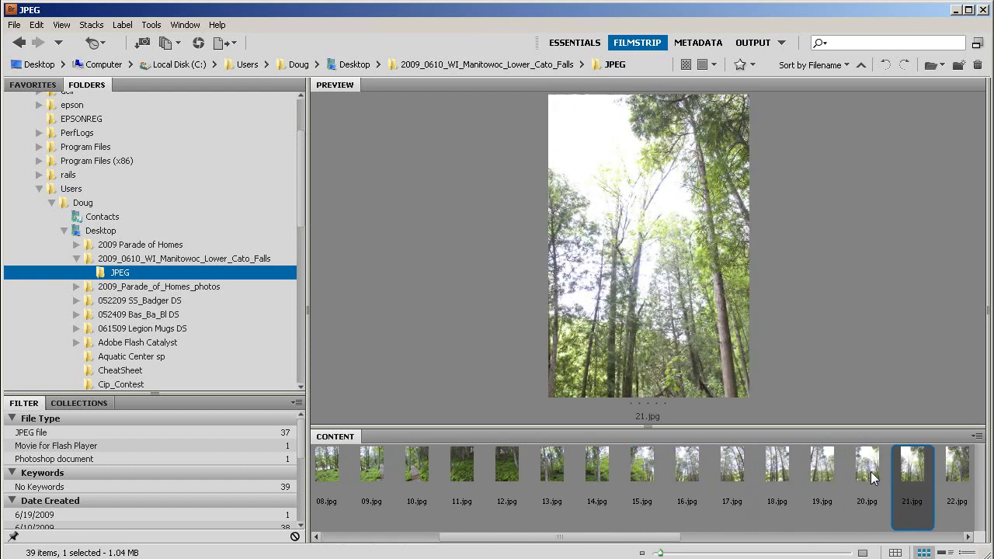
{"action": "key", "text": "Right"}
{"action": "key", "text": "Right"}
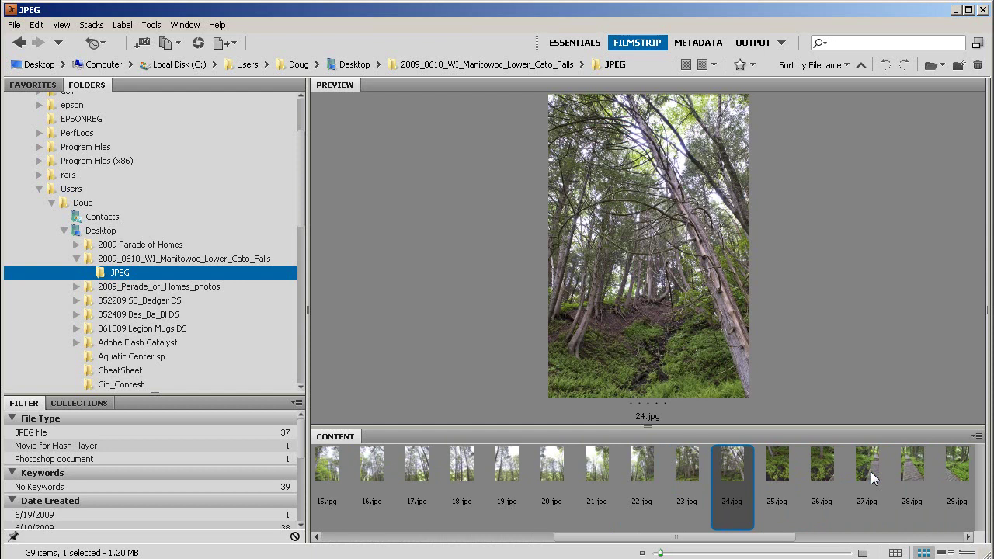
{"action": "key", "text": "Right"}
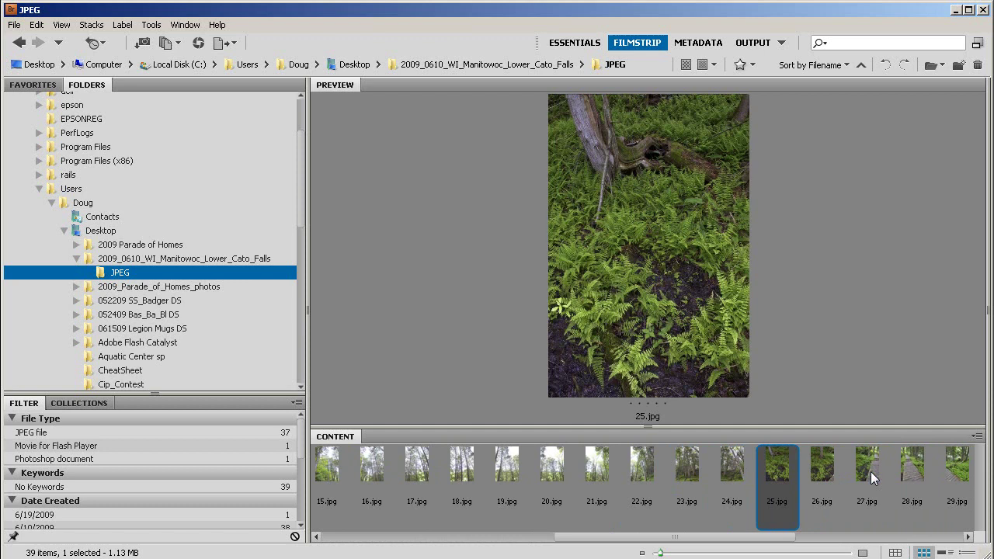
{"action": "key", "text": "Right"}
{"action": "key", "text": "Right"}
{"action": "key", "text": "Right"}
{"action": "key", "text": "Right"}
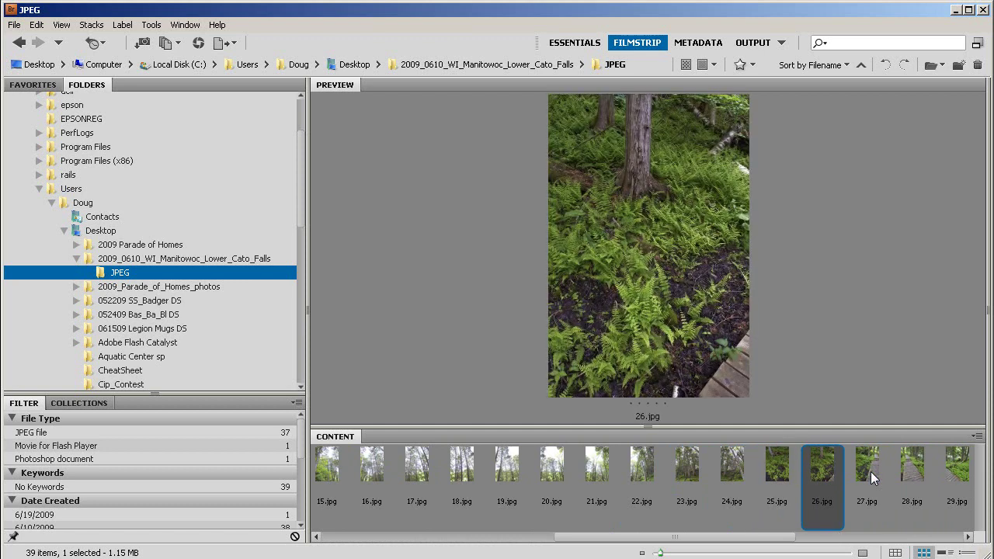
{"action": "key", "text": "Right"}
{"action": "key", "text": "Right"}
{"action": "key", "text": "Right"}
{"action": "key", "text": "Right"}
{"action": "key", "text": "Right"}
{"action": "key", "text": "Right"}
{"action": "key", "text": "Right"}
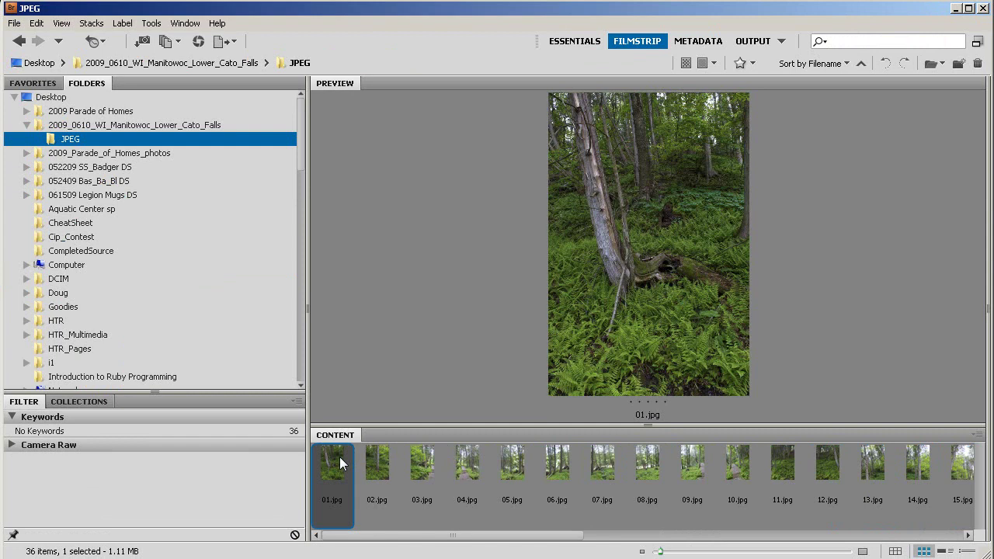
Select all 36 photos and send them to Photoshop's Photomerge via Tools > Photoshop
{"action": "key", "text": "ctrl+a"}
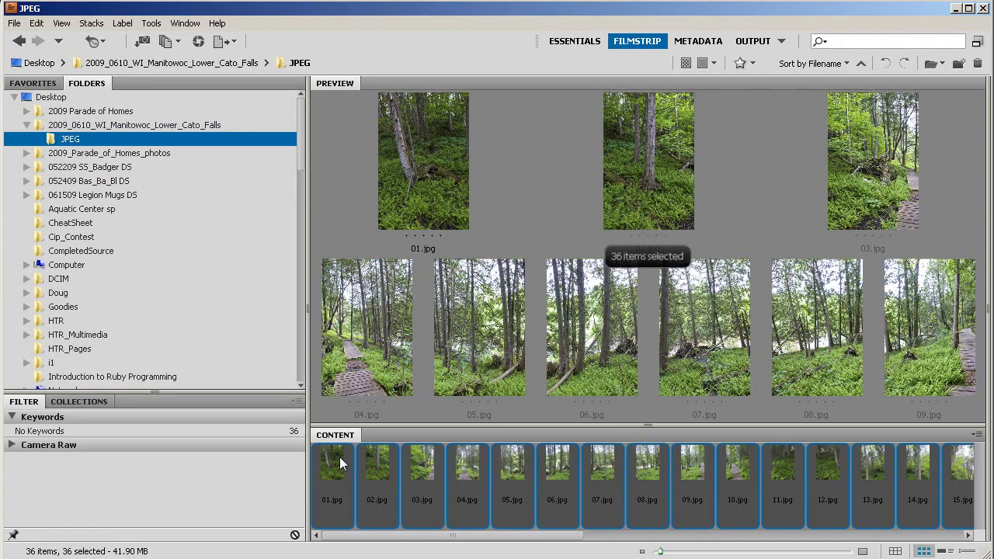
{"action": "left_click", "coordinate": [150, 23]}
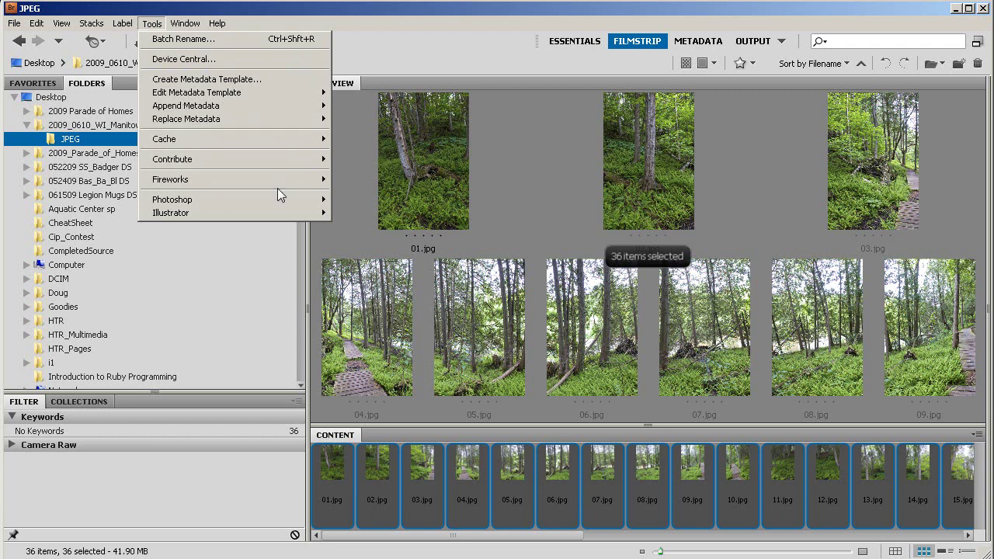
{"action": "mouse_move", "coordinate": [281, 203]}
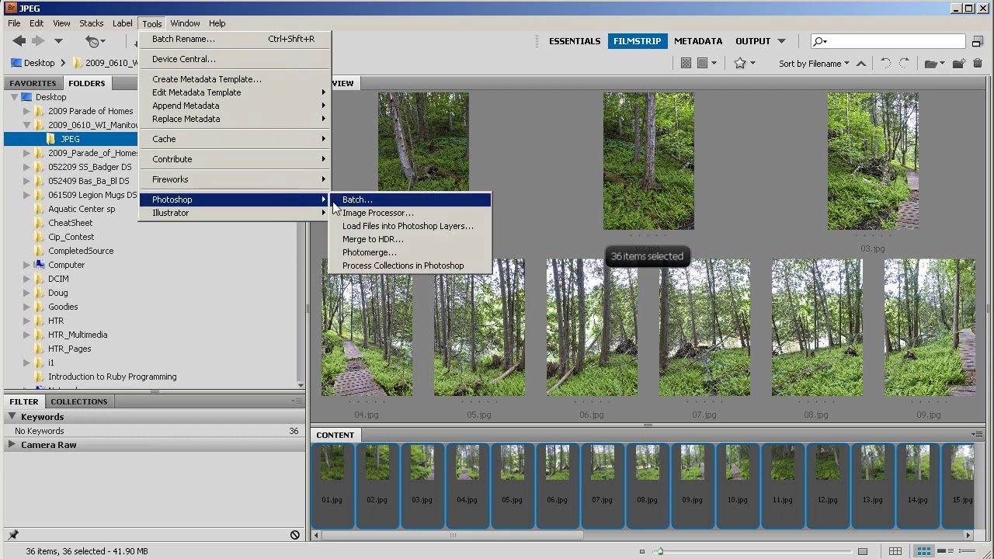
{"action": "left_click", "coordinate": [384, 255]}
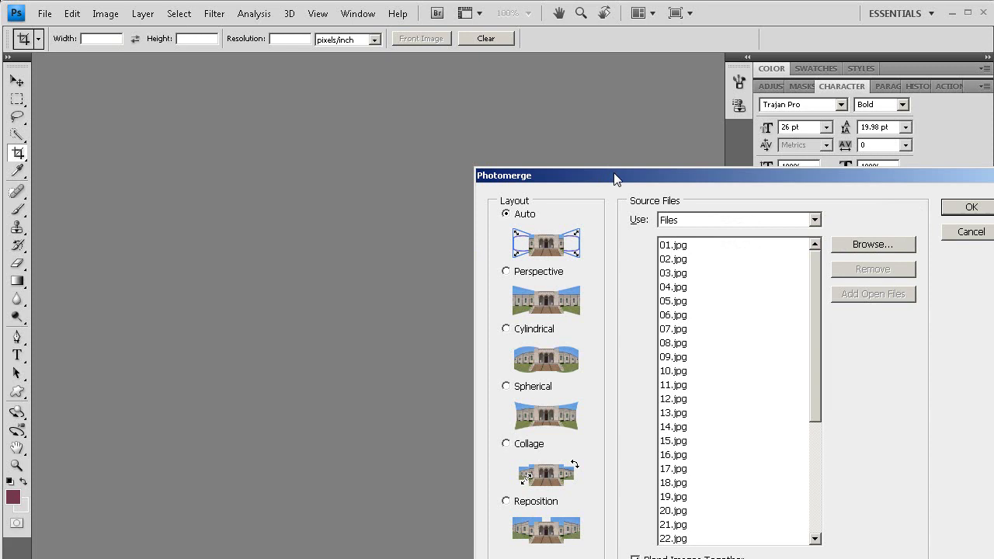
Stitch the 36 photos with Cylindrical layout, Blend Images Together and Vignette Removal enabled
{"action": "left_click_drag", "start_coordinate": [614, 178], "coordinate": [403, 66]}
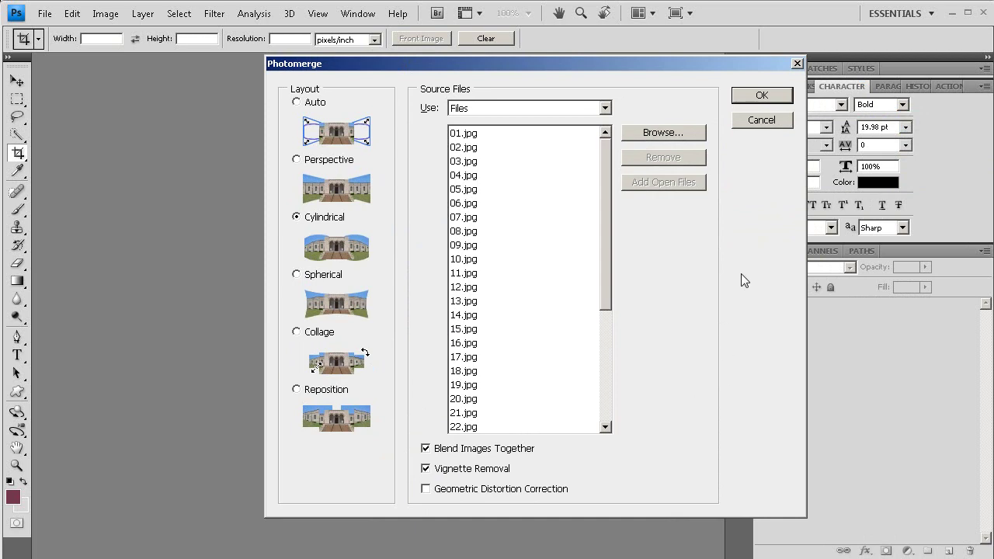
{"action": "left_click", "coordinate": [760, 98]}
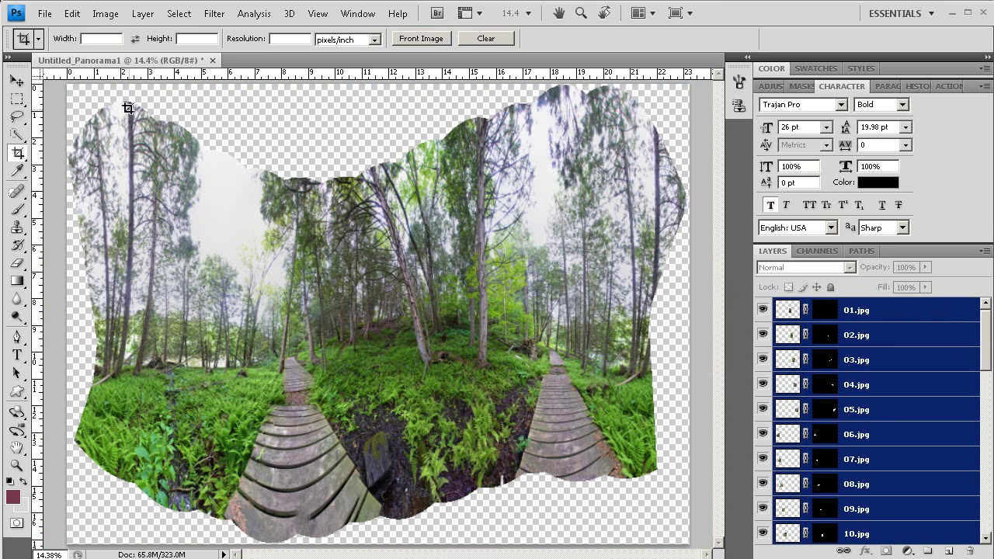
Crop the panorama inside its transparent edges, trimming bottom, right and left, and commit
{"action": "left_click_drag", "start_coordinate": [101, 185], "coordinate": [689, 471]}
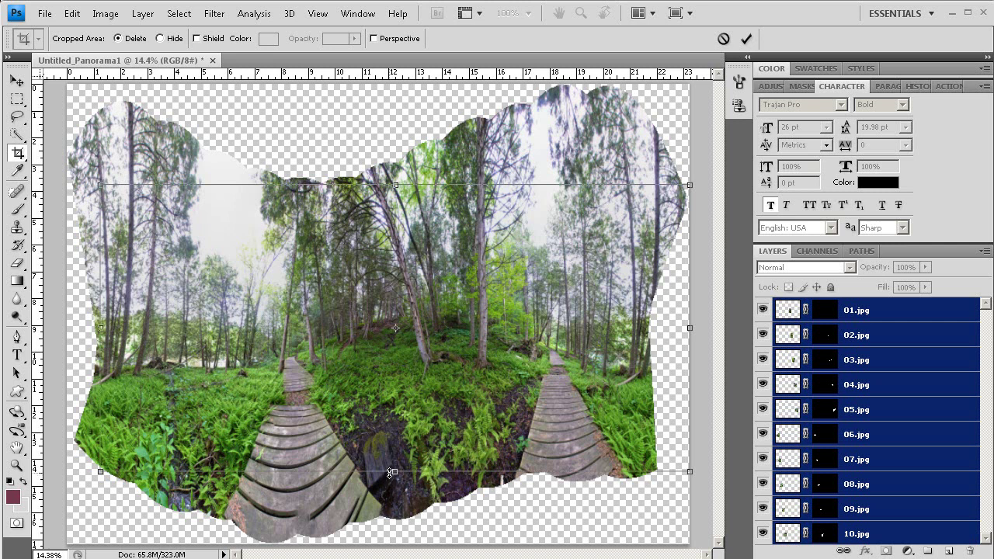
{"action": "left_click_drag", "start_coordinate": [390, 474], "coordinate": [390, 474]}
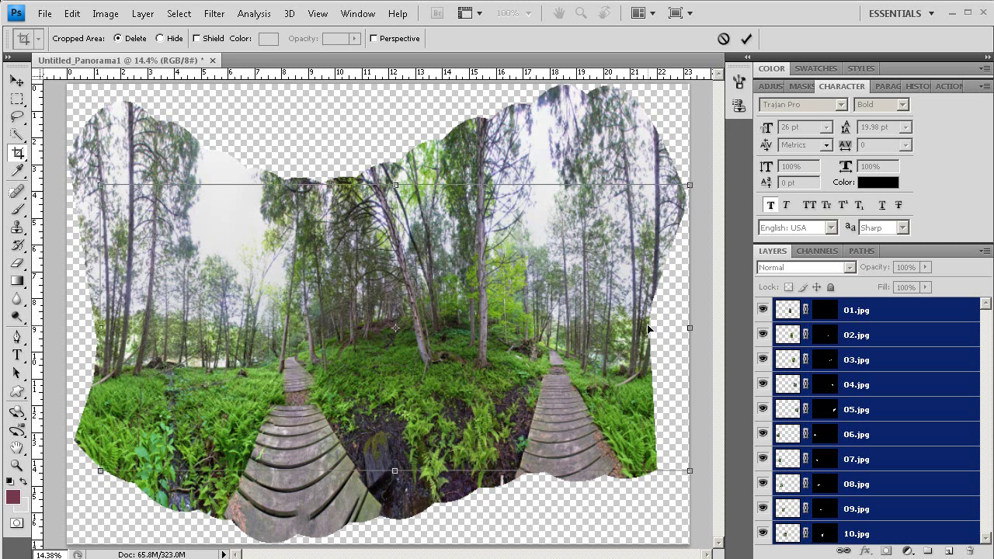
{"action": "left_click_drag", "start_coordinate": [691, 326], "coordinate": [647, 334]}
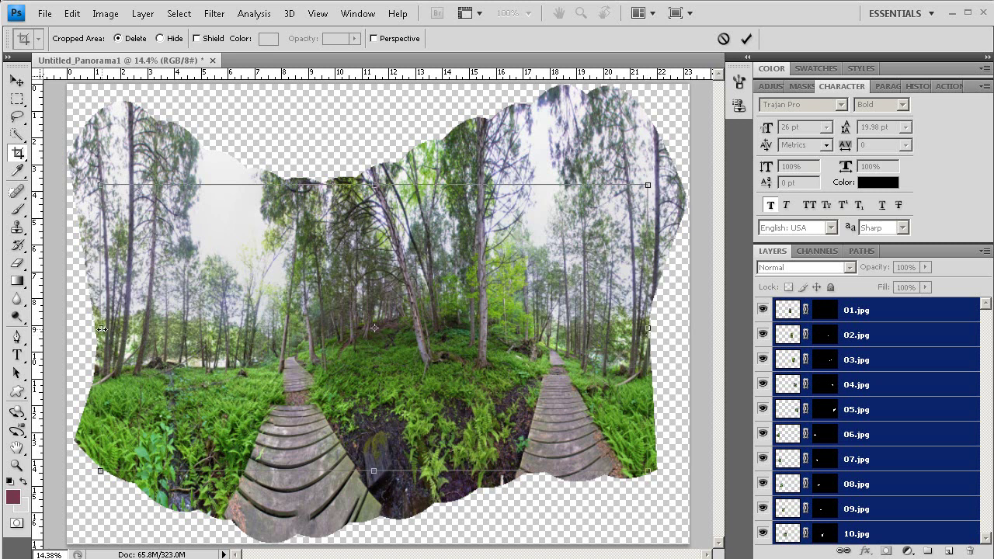
{"action": "left_click_drag", "start_coordinate": [103, 330], "coordinate": [106, 330]}
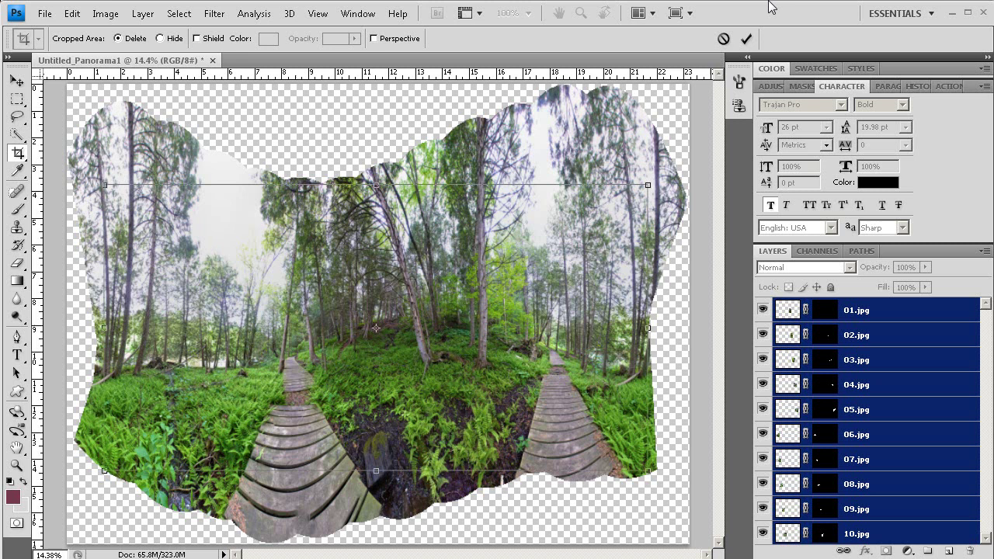
{"action": "left_click", "coordinate": [746, 38]}
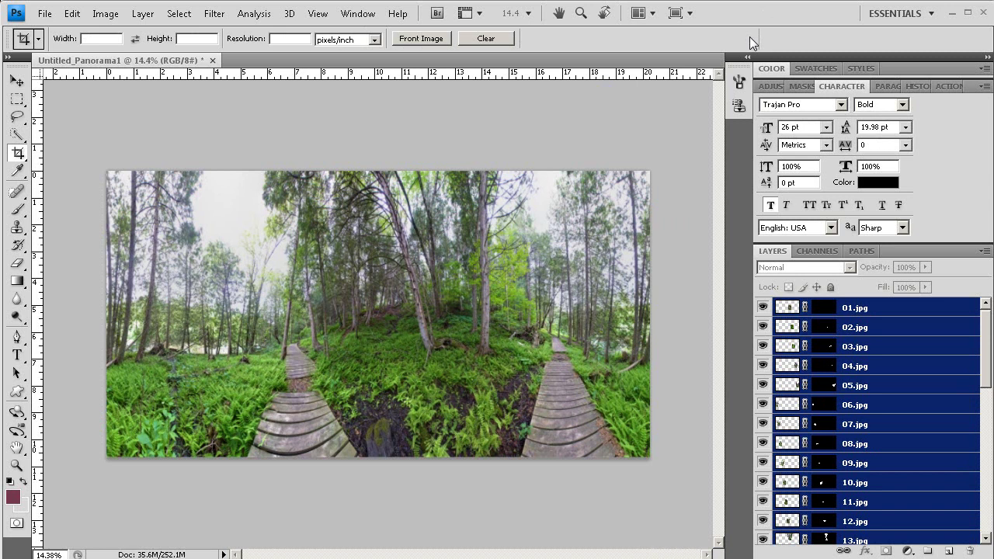
Save the panorama as Untitled_Panorama1.psd, keeping maximum compatibility
{"action": "key", "text": "ctrl+0"}
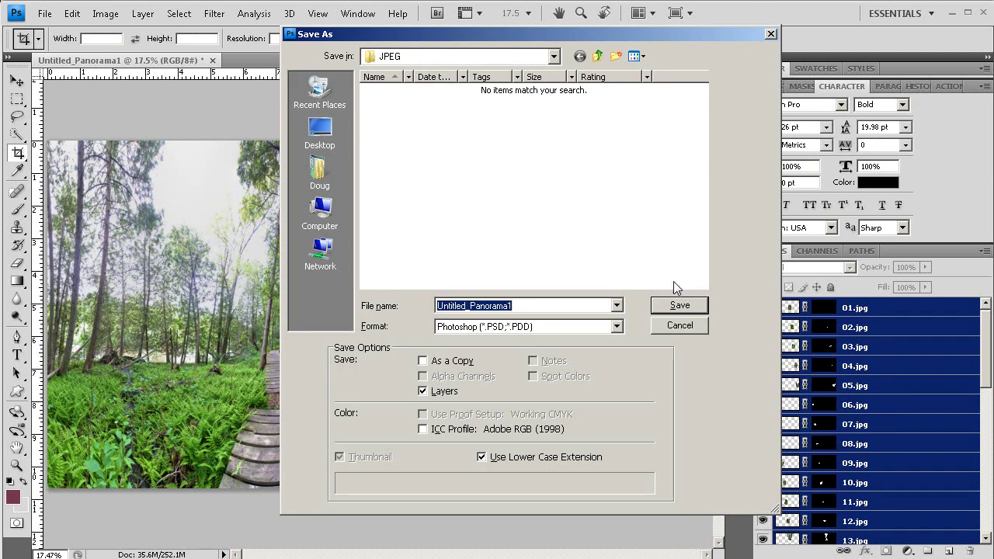
{"action": "left_click", "coordinate": [679, 306]}
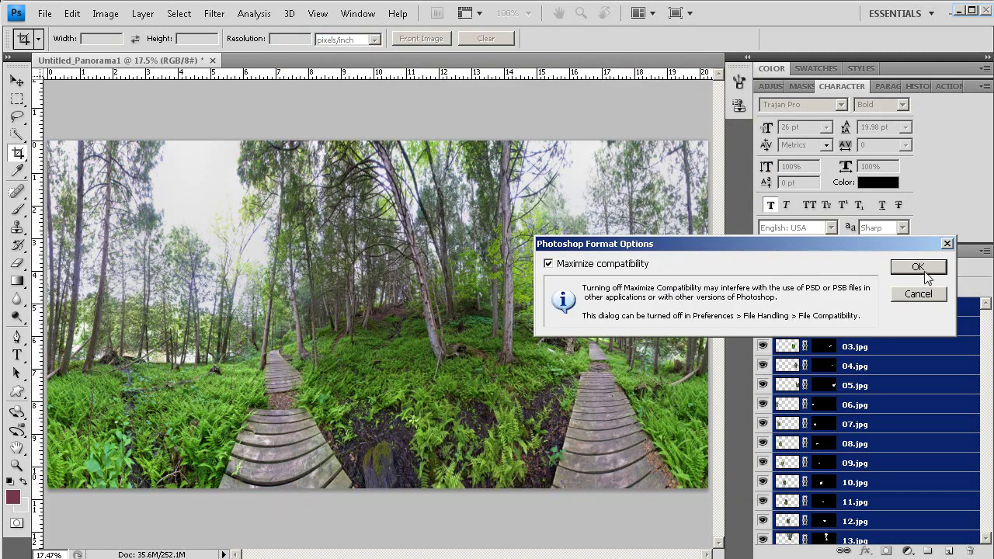
{"action": "left_click", "coordinate": [918, 267]}
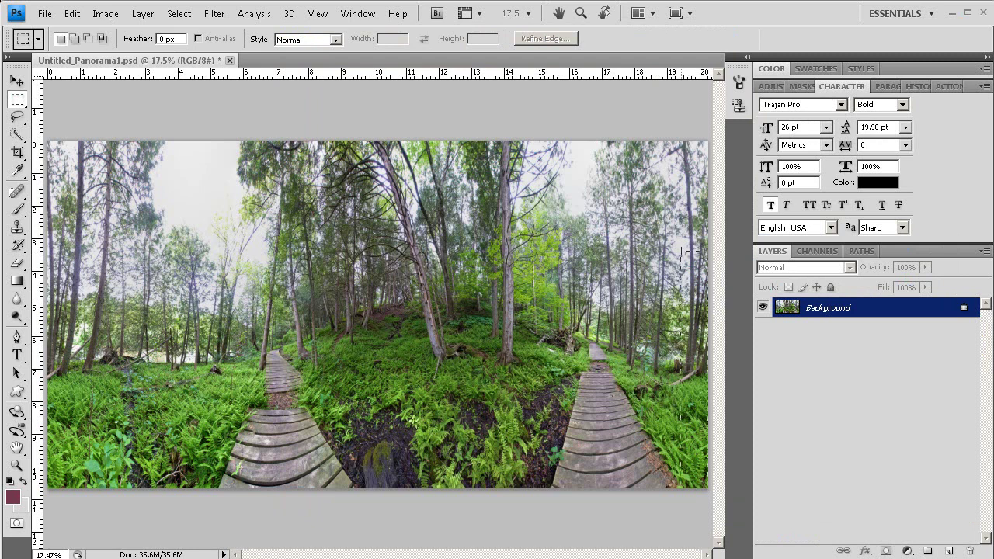
Copy a narrow strip from the panorama's right edge and paste it as Layer 1
{"action": "left_click_drag", "start_coordinate": [681, 210], "coordinate": [681, 135]}
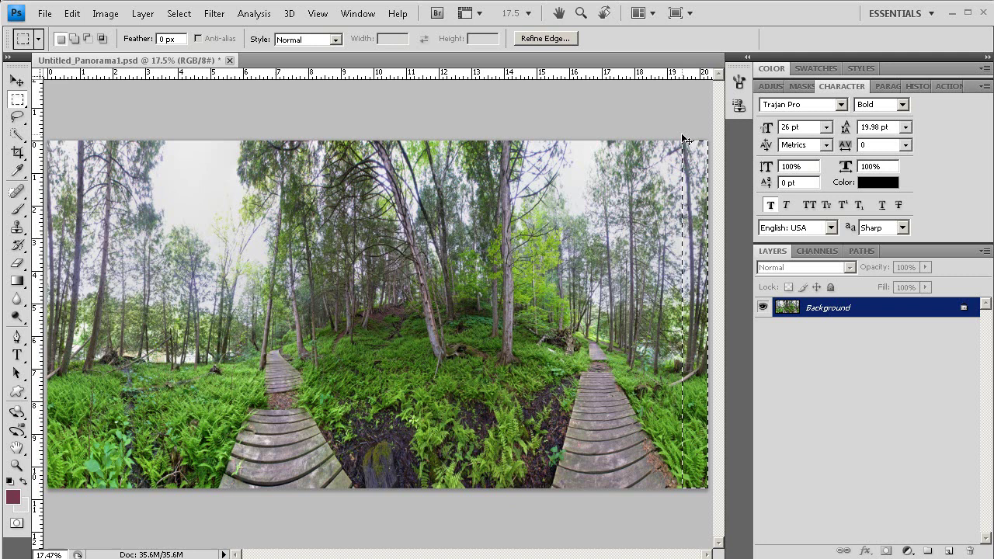
{"action": "left_click", "coordinate": [69, 14]}
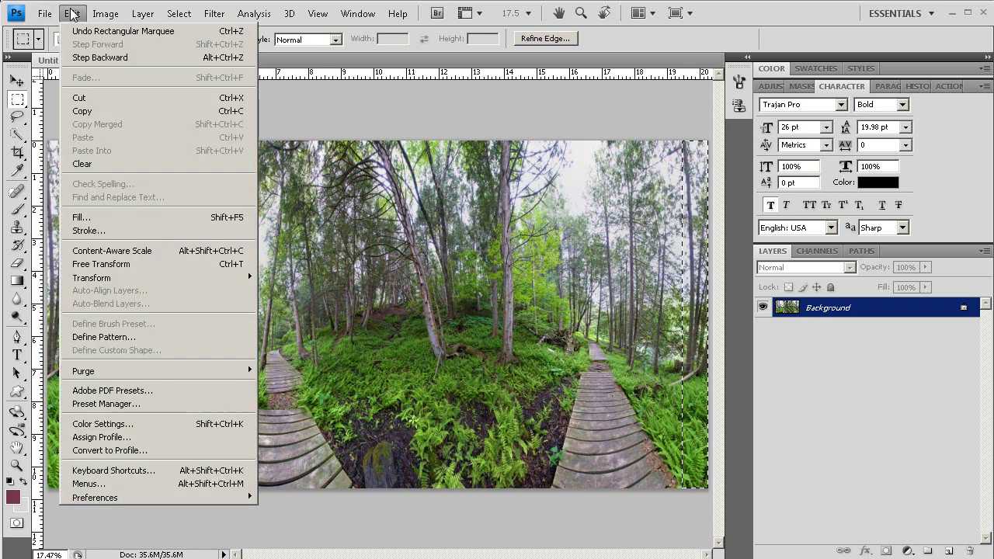
{"action": "left_click", "coordinate": [82, 111]}
{"action": "left_click", "coordinate": [178, 14]}
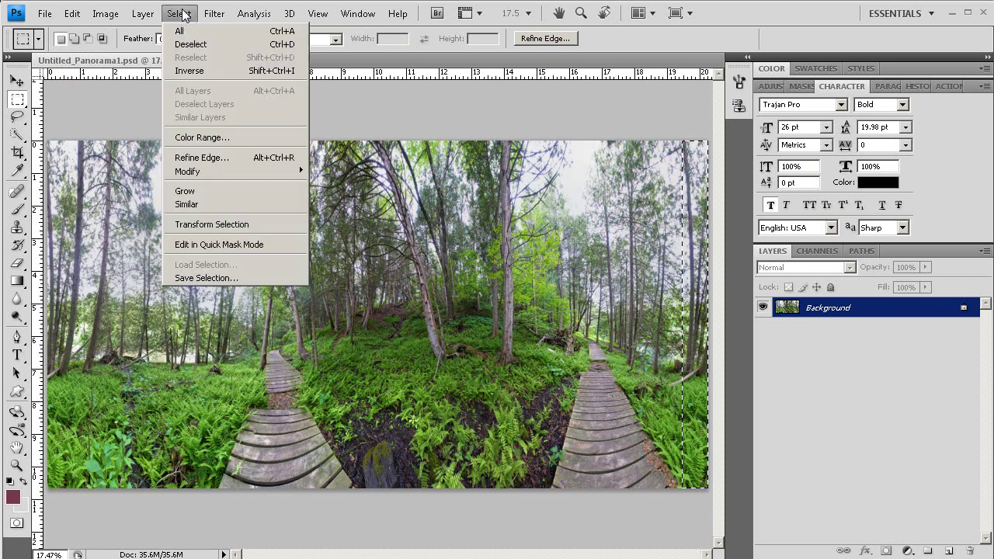
{"action": "left_click", "coordinate": [187, 44]}
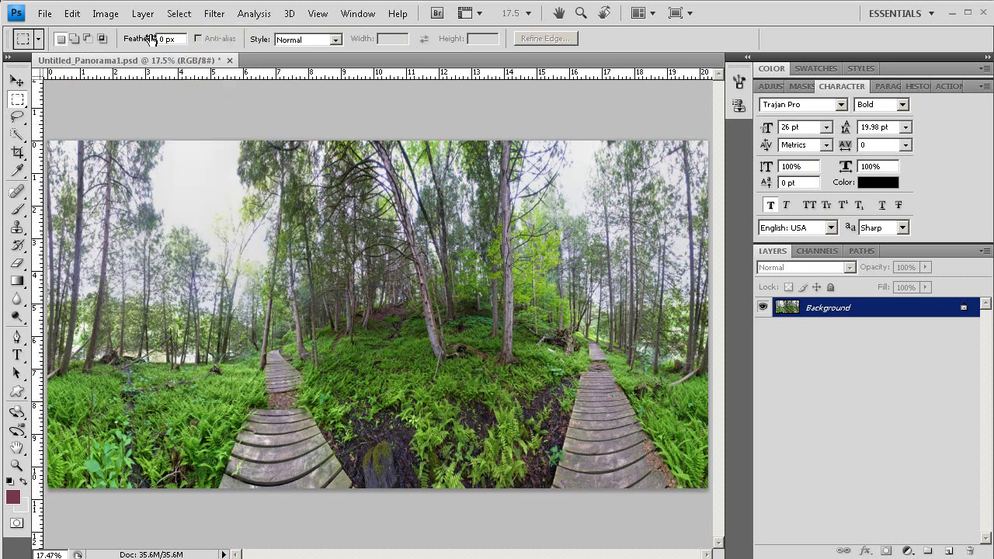
{"action": "left_click", "coordinate": [71, 13]}
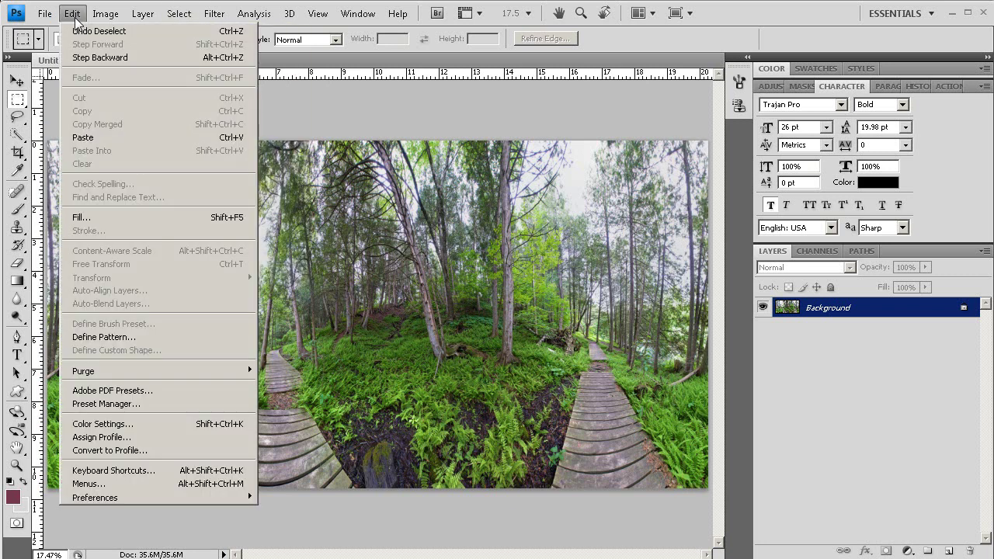
{"action": "left_click", "coordinate": [108, 137]}
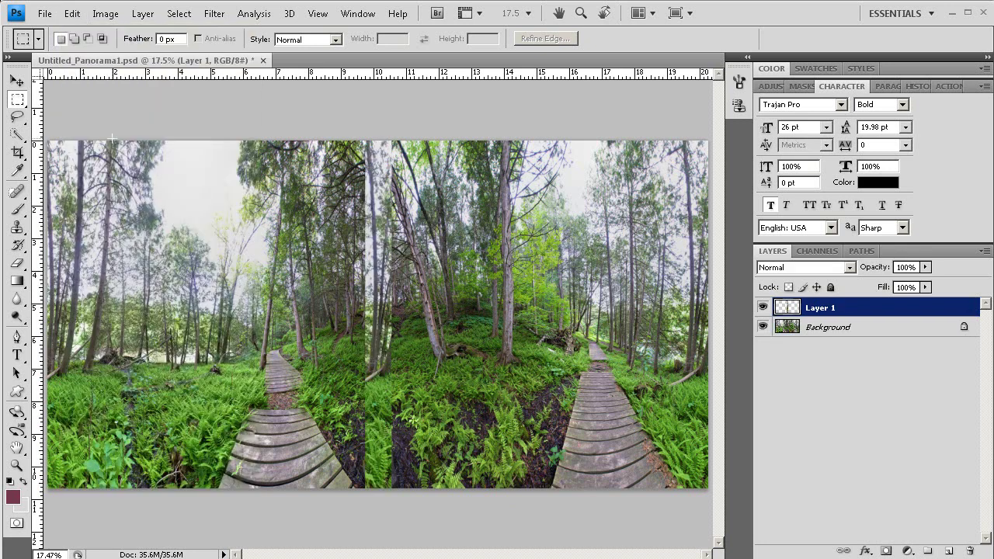
Toggle snapping and move Layer 1 over to the panorama's left side
{"action": "left_click", "coordinate": [318, 13]}
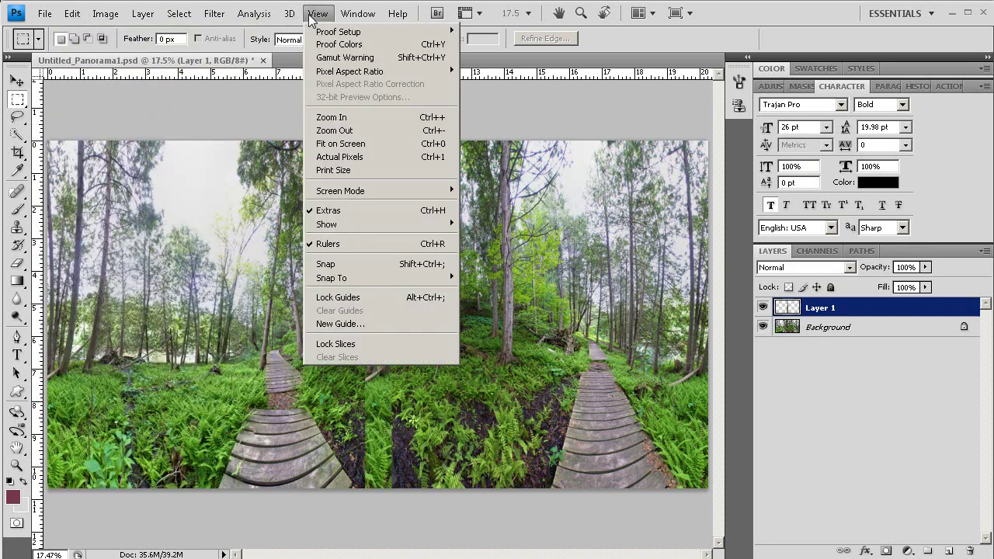
{"action": "left_click", "coordinate": [344, 268]}
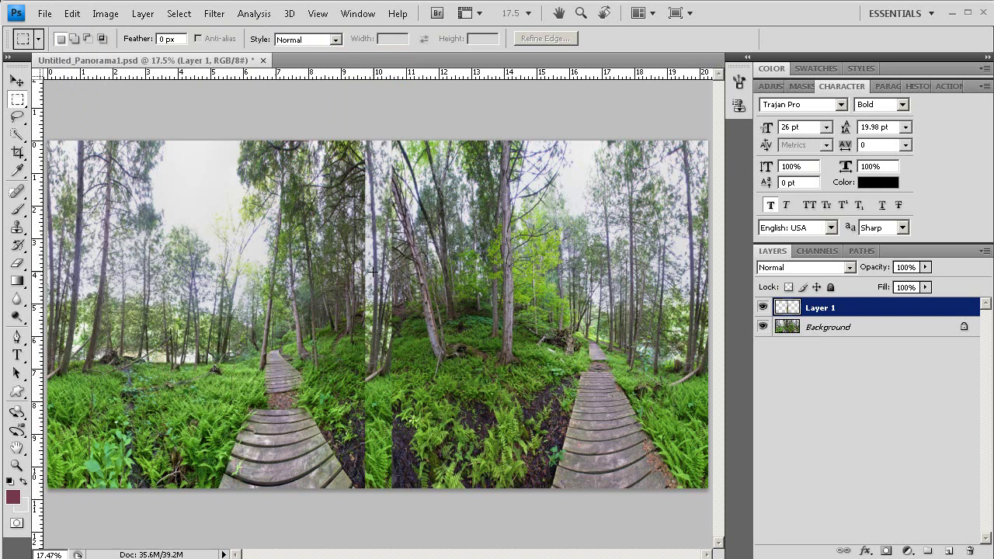
{"action": "left_click", "coordinate": [18, 81]}
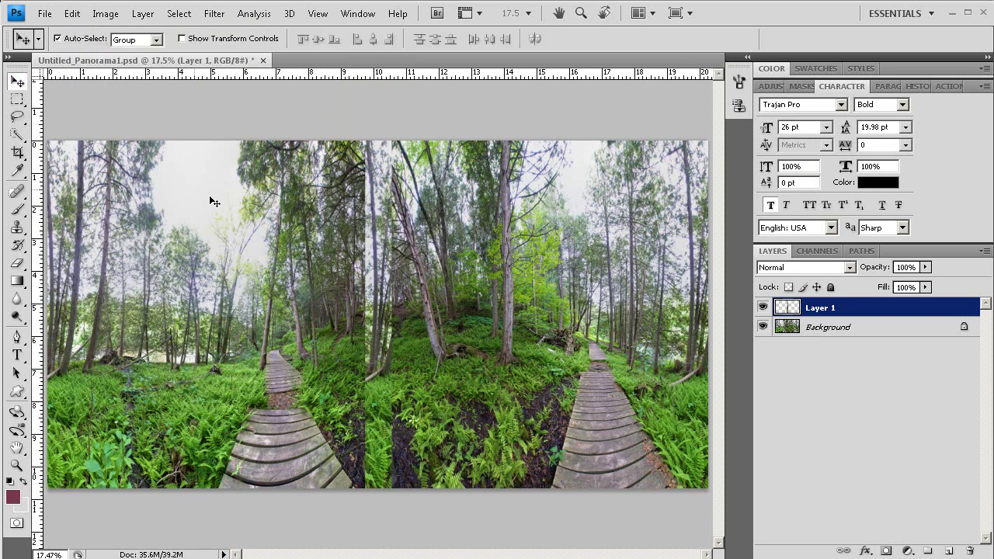
{"action": "left_click_drag", "start_coordinate": [376, 265], "coordinate": [65, 267]}
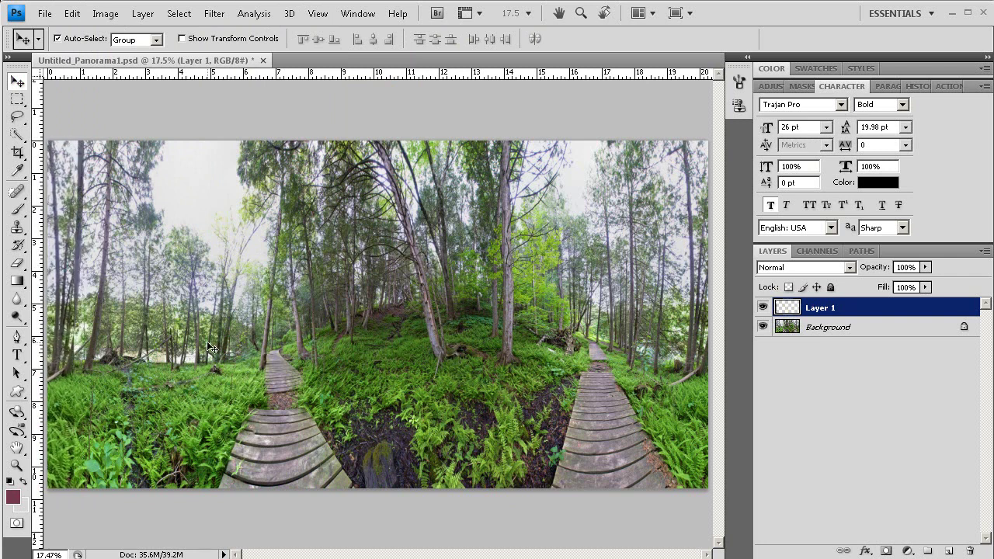
At 100% zoom, nudge Layer 1 slightly left so its edge matches the Background
{"action": "key", "text": "ctrl+1"}
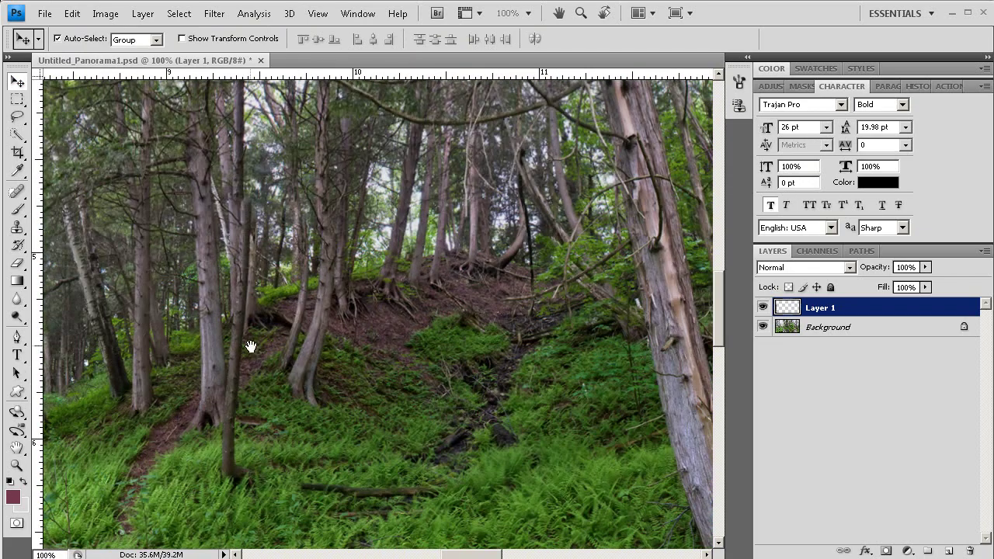
{"action": "mouse_move", "coordinate": [205, 332]}
{"action": "left_mouse_down"}
{"action": "mouse_move", "coordinate": [260, 329]}
{"action": "mouse_move", "coordinate": [238, 378]}
{"action": "mouse_move", "coordinate": [505, 296]}
{"action": "mouse_move", "coordinate": [473, 271]}
{"action": "mouse_move", "coordinate": [455, 361]}
{"action": "mouse_move", "coordinate": [518, 365]}
{"action": "left_mouse_up"}
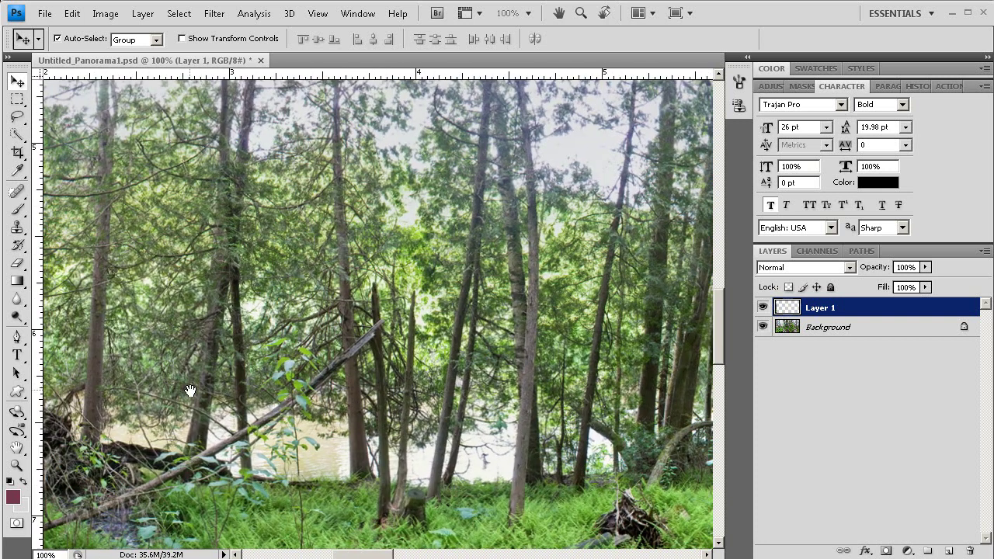
{"action": "left_click_drag", "start_coordinate": [194, 388], "coordinate": [388, 404]}
{"action": "mouse_move", "coordinate": [179, 411]}
{"action": "left_mouse_down"}
{"action": "mouse_move", "coordinate": [393, 406]}
{"action": "mouse_move", "coordinate": [367, 401]}
{"action": "left_mouse_up"}
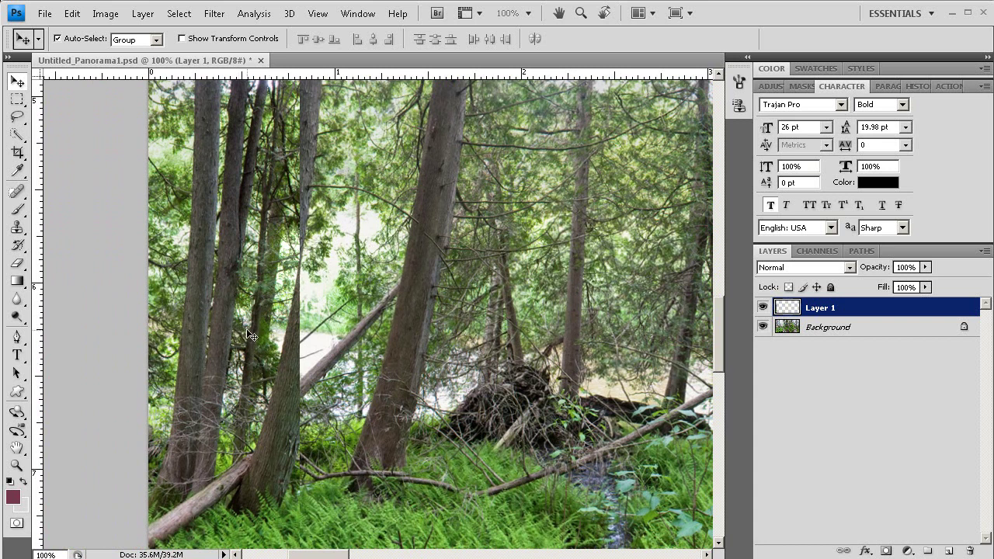
{"action": "left_click_drag", "start_coordinate": [250, 336], "coordinate": [245, 330]}
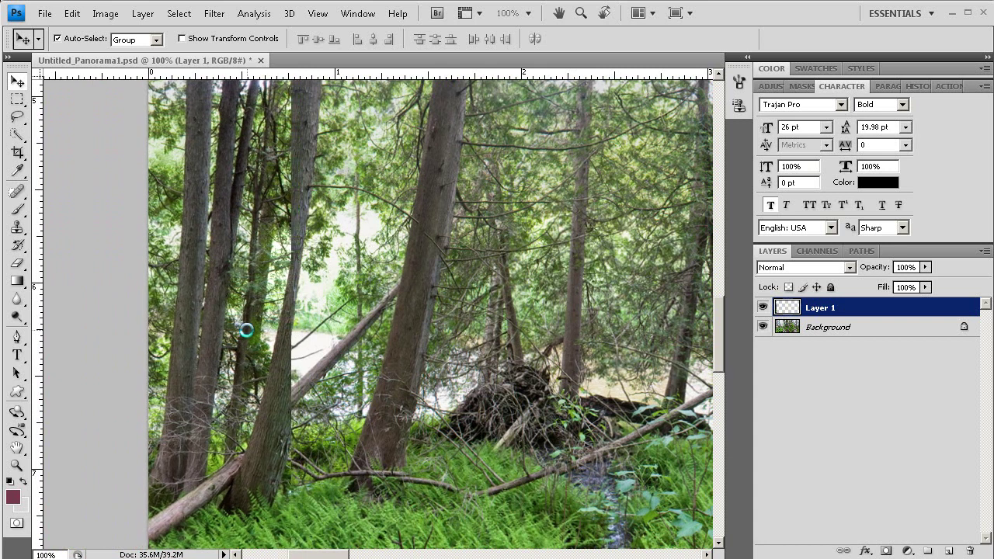
{"action": "key", "text": "Left"}
{"action": "key", "text": "Left"}
{"action": "key", "text": "Left"}
{"action": "key", "text": "Left"}
{"action": "key", "text": "Left"}
{"action": "key", "text": "Left"}
{"action": "key", "text": "Left"}
{"action": "key", "text": "Left"}
{"action": "key", "text": "Left"}
{"action": "key", "text": "Left"}
{"action": "key", "text": "Left"}
{"action": "key", "text": "Left"}
{"action": "key", "text": "Left"}
{"action": "key", "text": "Left"}
{"action": "key", "text": "Left"}
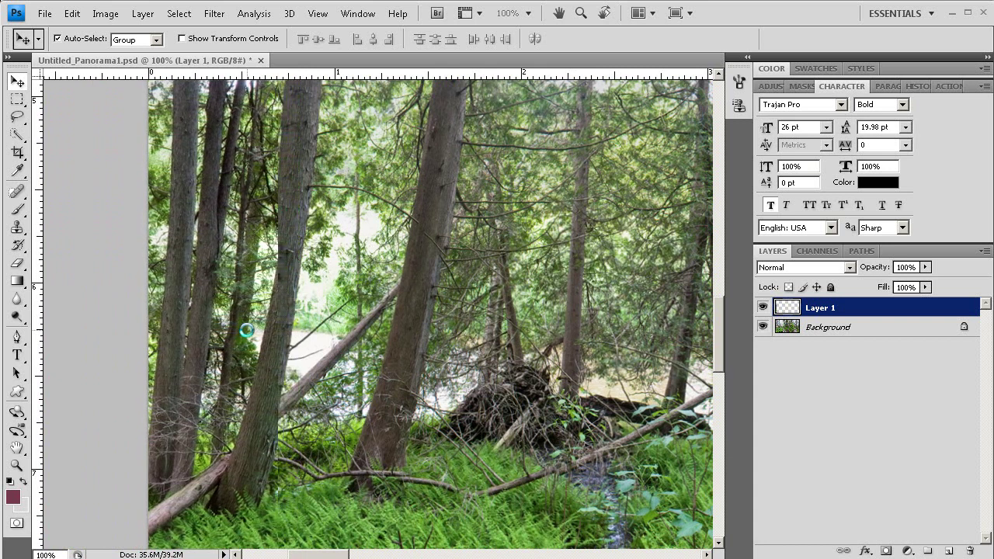
{"action": "key", "text": "Left"}
{"action": "key", "text": "Left"}
{"action": "key", "text": "Left"}
{"action": "key", "text": "Left"}
{"action": "key", "text": "Left"}
{"action": "key", "text": "Left"}
{"action": "key", "text": "Left"}
{"action": "key", "text": "Left"}
{"action": "key", "text": "Left"}
{"action": "key", "text": "Left"}
{"action": "key", "text": "Left"}
{"action": "key", "text": "Left"}
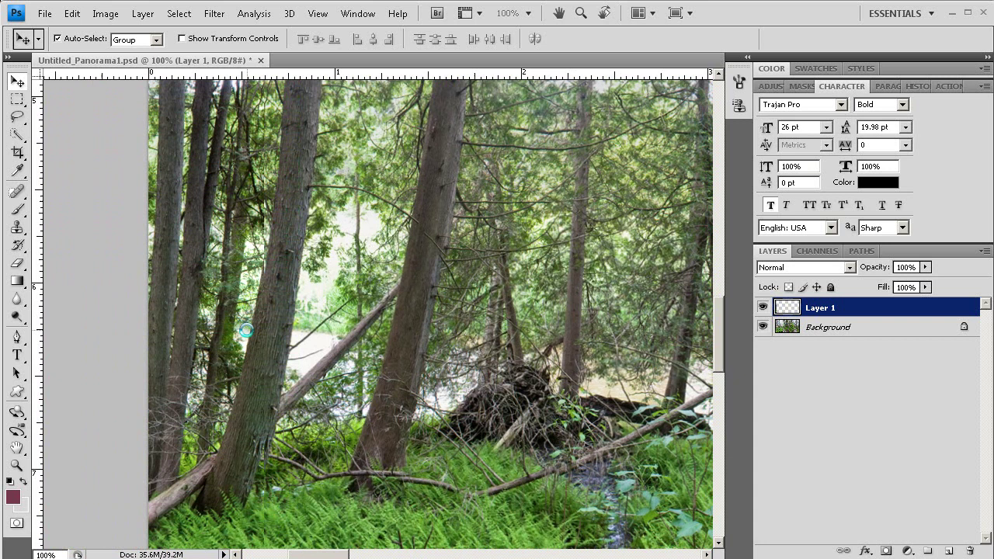
{"action": "key", "text": "Left"}
{"action": "key", "text": "Left"}
{"action": "key", "text": "Left"}
{"action": "key", "text": "Left"}
{"action": "key", "text": "Left"}
{"action": "key", "text": "Left"}
{"action": "key", "text": "Left"}
{"action": "key", "text": "Left"}
{"action": "key", "text": "Left"}
{"action": "key", "text": "Left"}
{"action": "key", "text": "Left"}
{"action": "key", "text": "Left"}
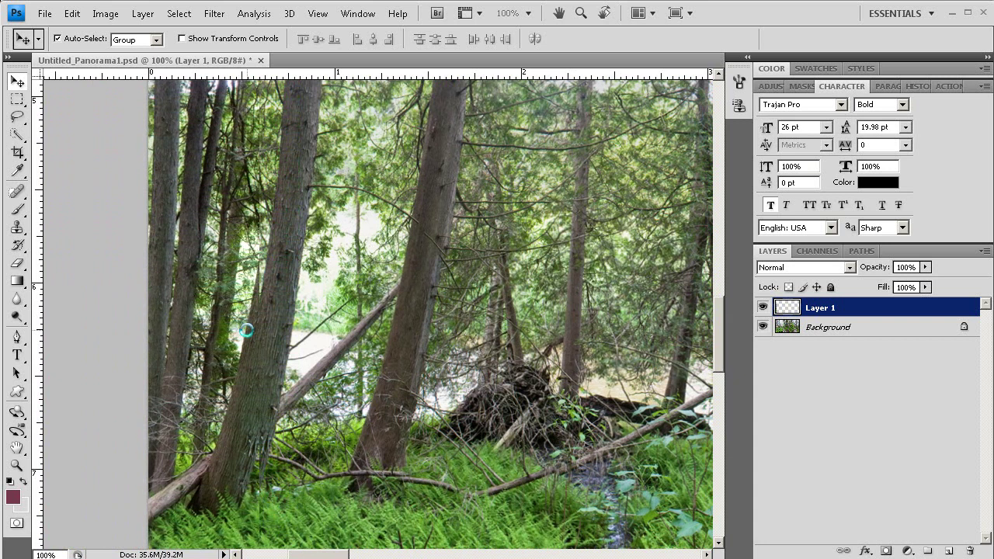
{"action": "key", "text": "Left"}
{"action": "key", "text": "Left"}
{"action": "key", "text": "Left"}
{"action": "key", "text": "Left"}
{"action": "key", "text": "Left"}
{"action": "key", "text": "Left"}
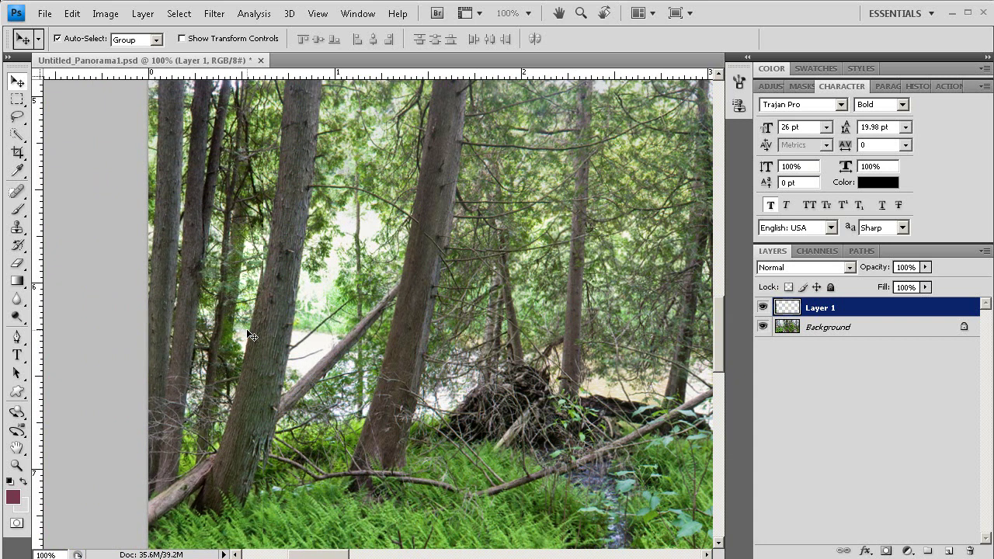
{"action": "key", "text": "Left"}
{"action": "key", "text": "Left"}
{"action": "key", "text": "Left"}
{"action": "key", "text": "Left"}
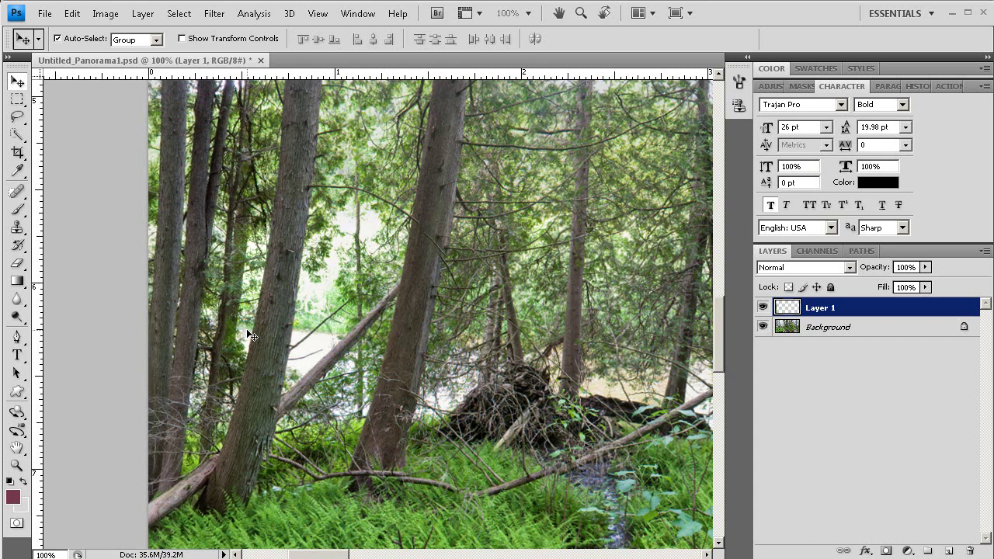
{"action": "key", "text": "Left"}
{"action": "key", "text": "Left"}
{"action": "key", "text": "Left"}
{"action": "key", "text": "Left"}
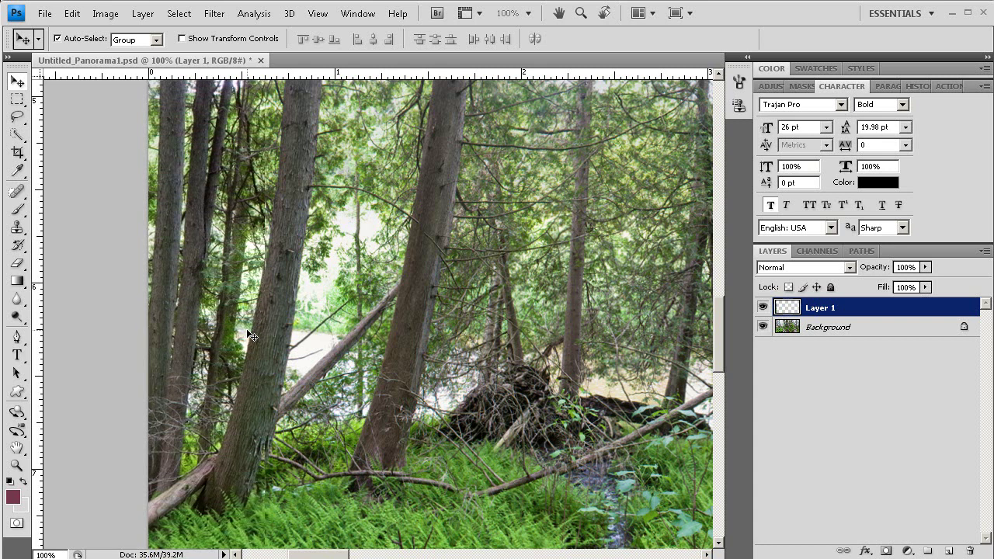
{"action": "key", "text": "Left"}
{"action": "key", "text": "Left"}
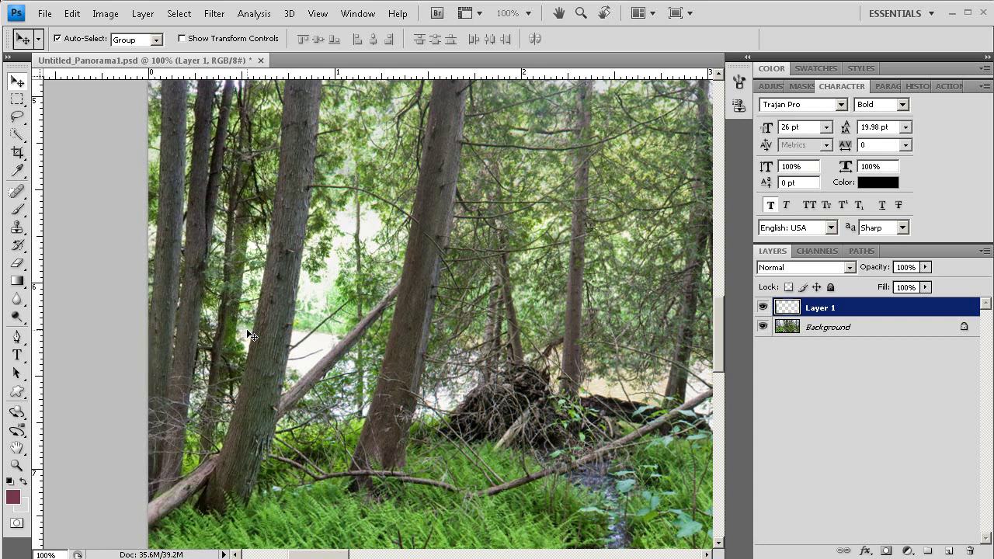
Zoom in to 400% and pan down the seam from the tree trunks to the ferns
{"action": "key", "text": "ctrl+plus"}
{"action": "key", "text": "ctrl+plus"}
{"action": "key", "text": "ctrl+plus"}
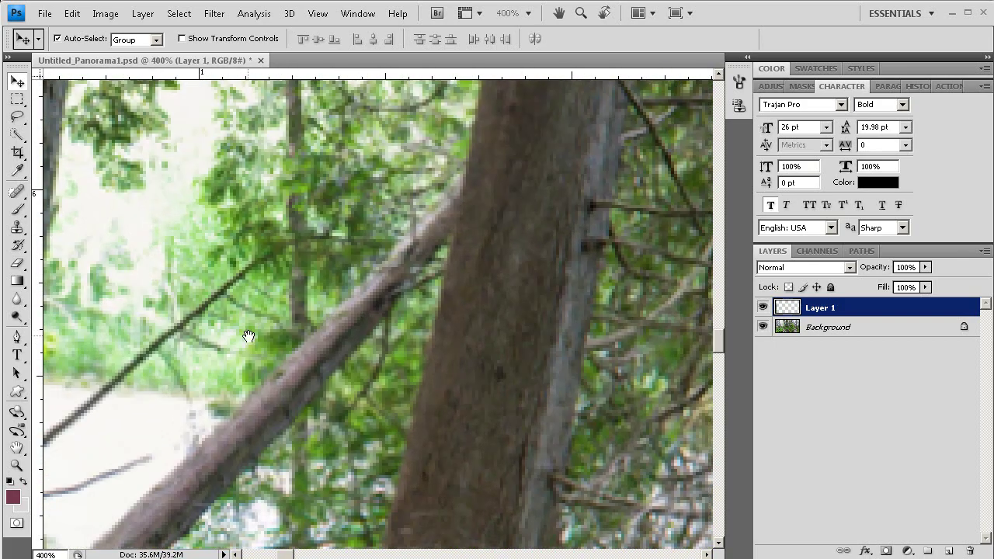
{"action": "left_click_drag", "start_coordinate": [249, 336], "coordinate": [528, 286]}
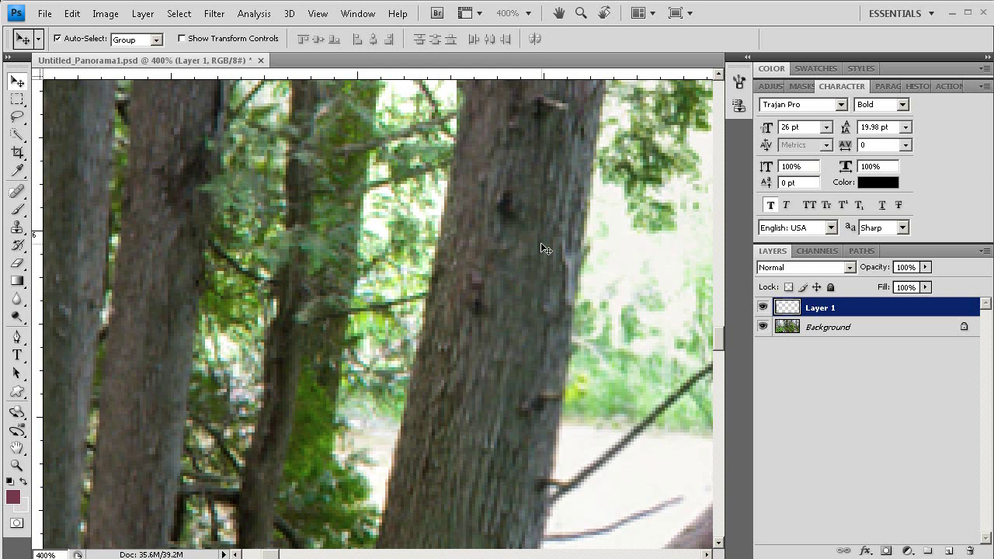
{"action": "left_click_drag", "start_coordinate": [537, 275], "coordinate": [536, 339]}
{"action": "left_click_drag", "start_coordinate": [535, 264], "coordinate": [539, 349]}
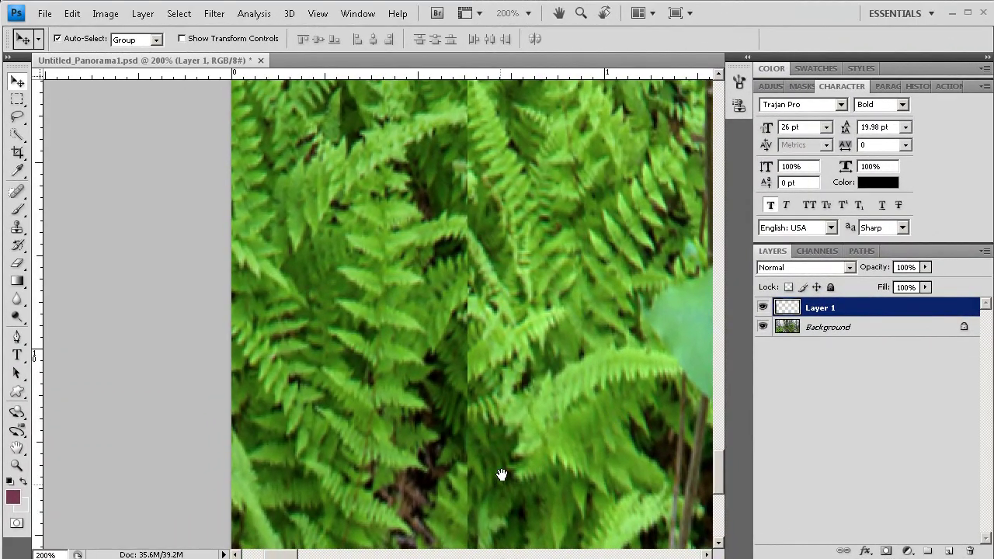
{"action": "left_click_drag", "start_coordinate": [502, 475], "coordinate": [497, 395]}
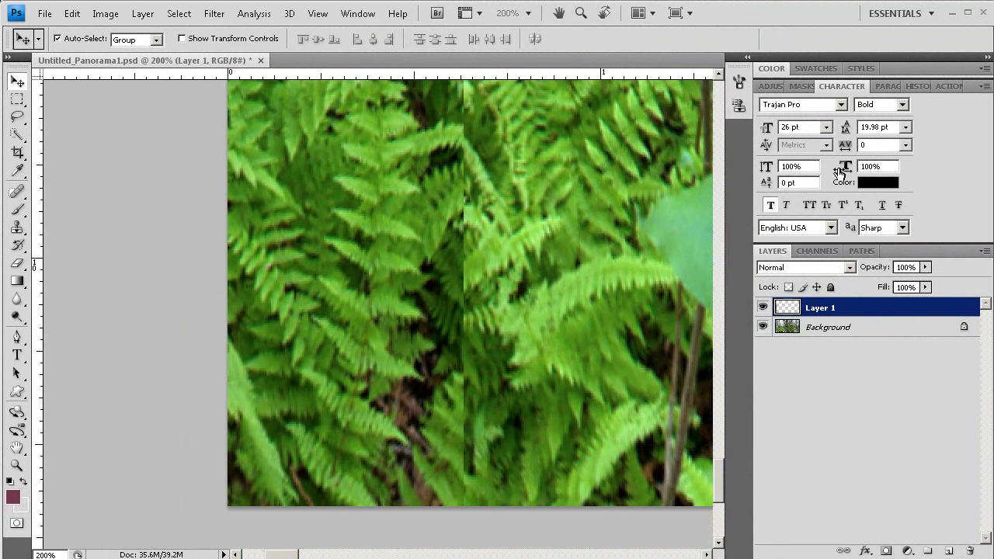
Add a layer mask to Layer 1 and brush along the seam to blend the ferns
{"action": "left_click", "coordinate": [886, 551]}
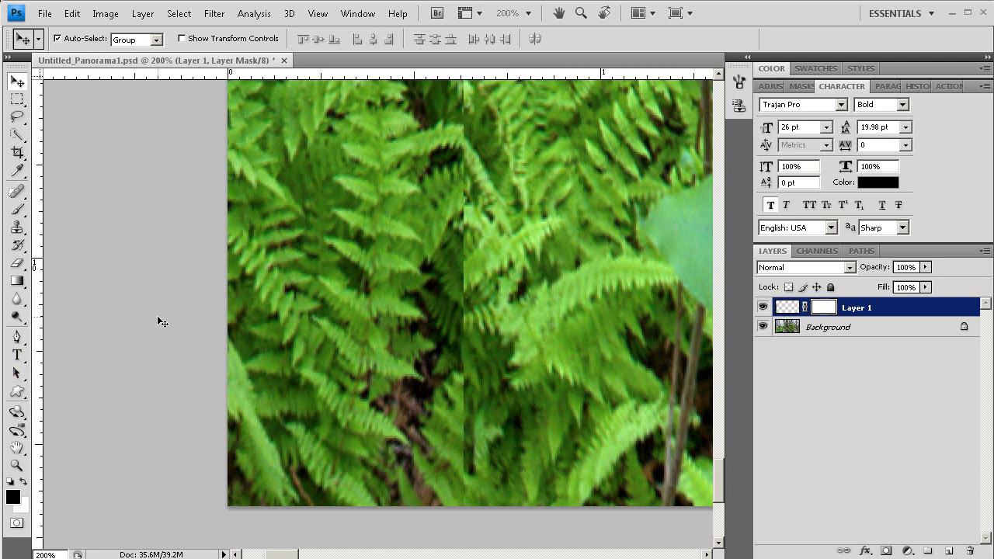
{"action": "key", "text": "b"}
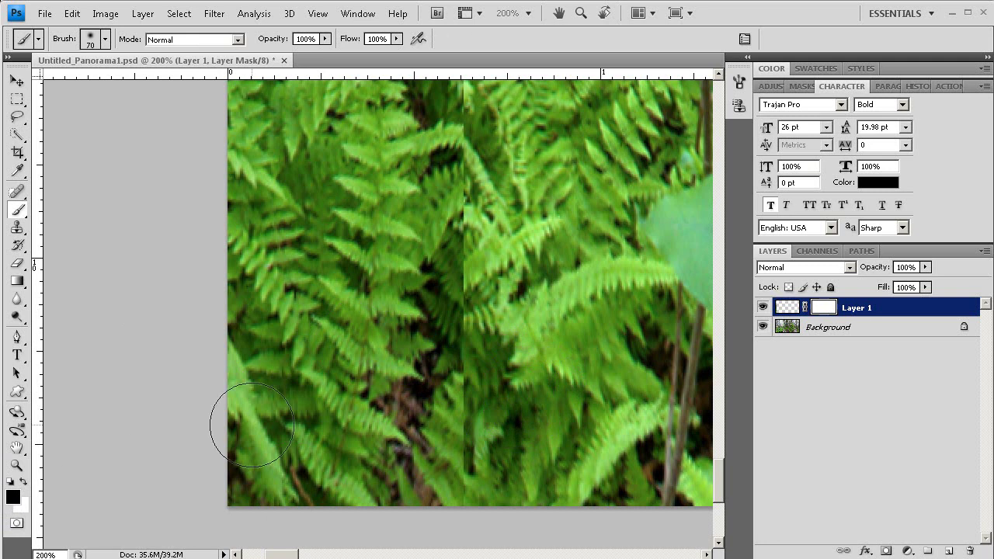
{"action": "mouse_move", "coordinate": [545, 353]}
{"action": "left_mouse_down"}
{"action": "mouse_move", "coordinate": [539, 365]}
{"action": "mouse_move", "coordinate": [521, 321]}
{"action": "mouse_move", "coordinate": [505, 435]}
{"action": "mouse_move", "coordinate": [517, 427]}
{"action": "mouse_move", "coordinate": [526, 372]}
{"action": "mouse_move", "coordinate": [518, 441]}
{"action": "mouse_move", "coordinate": [514, 288]}
{"action": "mouse_move", "coordinate": [508, 210]}
{"action": "mouse_move", "coordinate": [506, 299]}
{"action": "mouse_move", "coordinate": [497, 174]}
{"action": "mouse_move", "coordinate": [513, 194]}
{"action": "mouse_move", "coordinate": [509, 137]}
{"action": "mouse_move", "coordinate": [516, 206]}
{"action": "mouse_move", "coordinate": [551, 237]}
{"action": "left_mouse_up"}
{"action": "left_click_drag", "start_coordinate": [544, 189], "coordinate": [528, 395]}
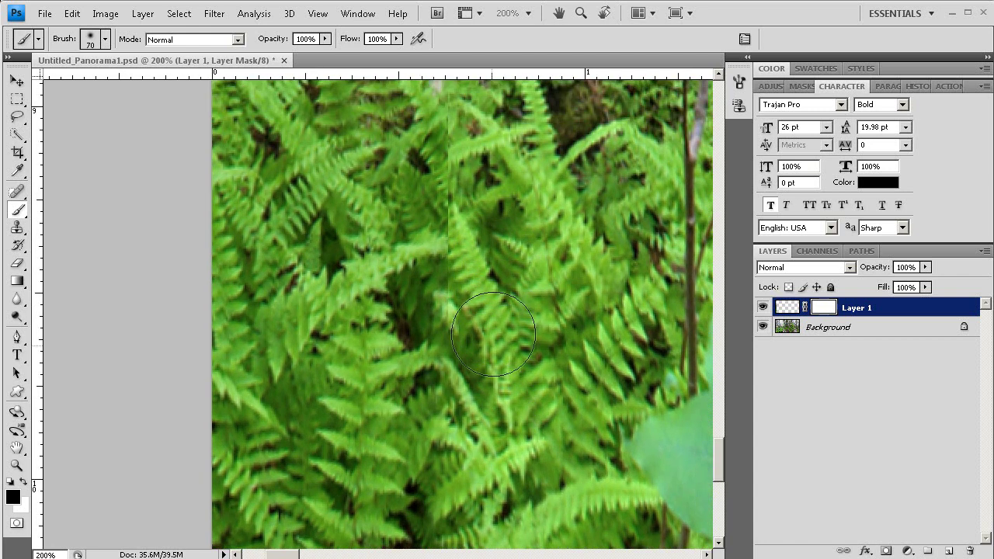
{"action": "mouse_move", "coordinate": [493, 334]}
{"action": "left_mouse_down"}
{"action": "mouse_move", "coordinate": [511, 186]}
{"action": "mouse_move", "coordinate": [505, 202]}
{"action": "mouse_move", "coordinate": [491, 152]}
{"action": "left_mouse_up"}
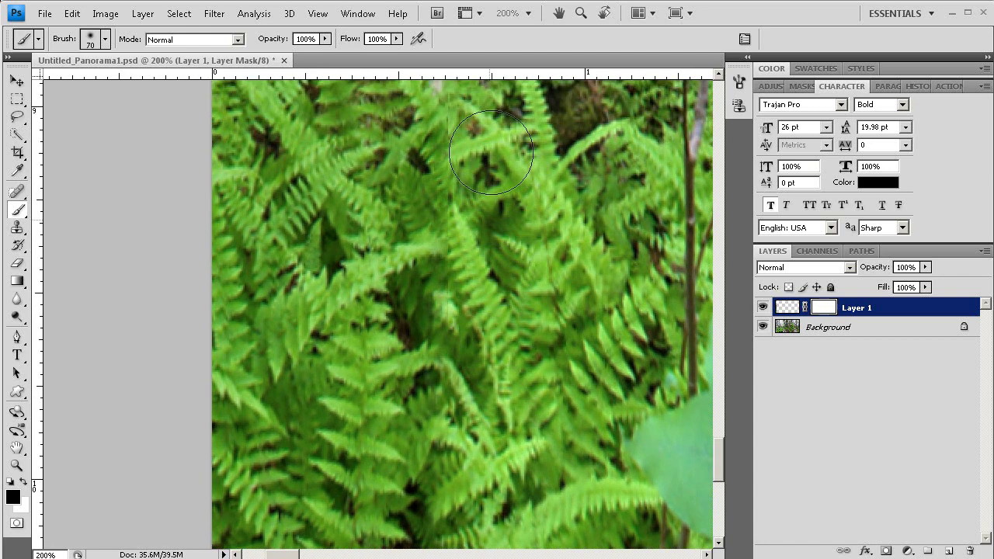
{"action": "left_click_drag", "start_coordinate": [536, 178], "coordinate": [547, 307]}
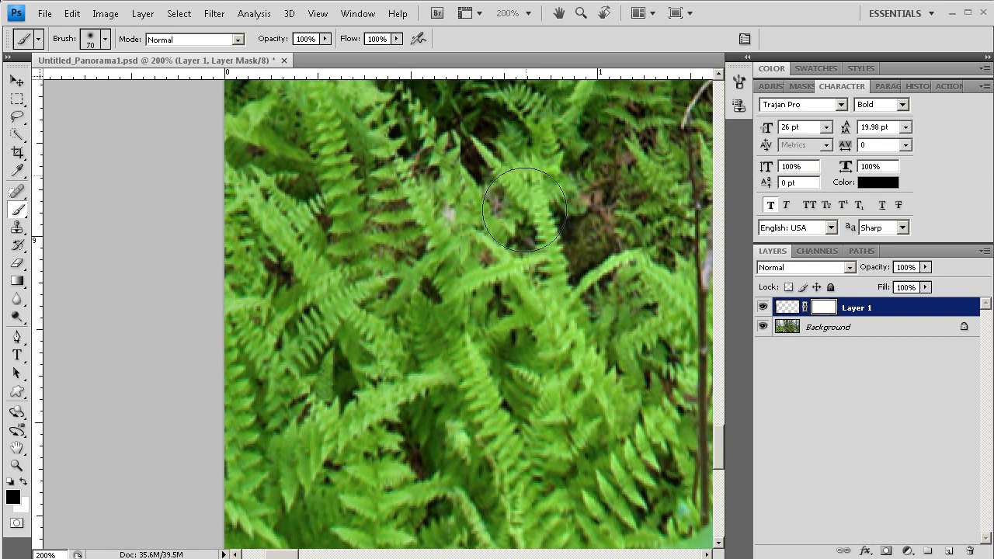
{"action": "mouse_move", "coordinate": [525, 210]}
{"action": "left_mouse_down"}
{"action": "mouse_move", "coordinate": [502, 229]}
{"action": "mouse_move", "coordinate": [507, 183]}
{"action": "mouse_move", "coordinate": [504, 210]}
{"action": "mouse_move", "coordinate": [500, 184]}
{"action": "left_mouse_up"}
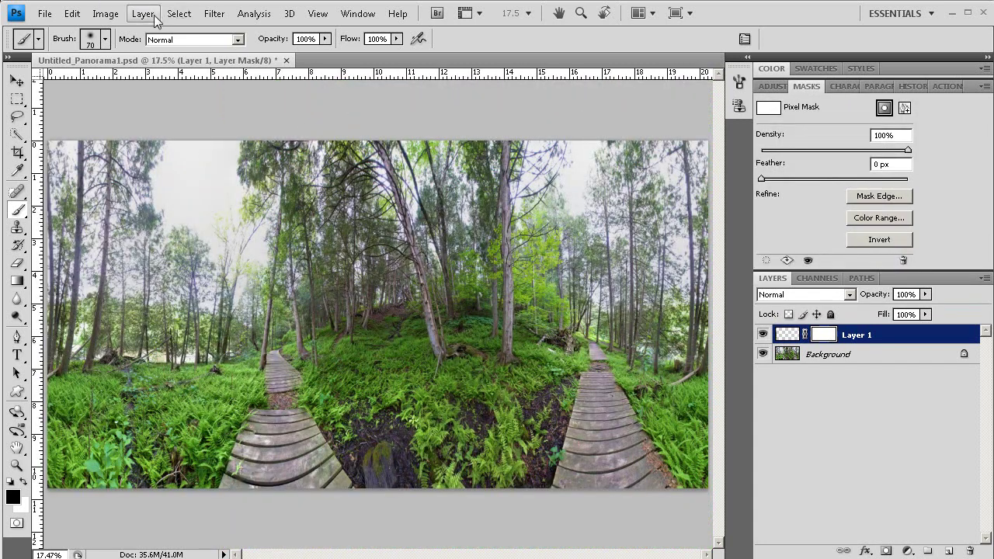
Flatten the panorama into a single Background layer
{"action": "left_click", "coordinate": [155, 19]}
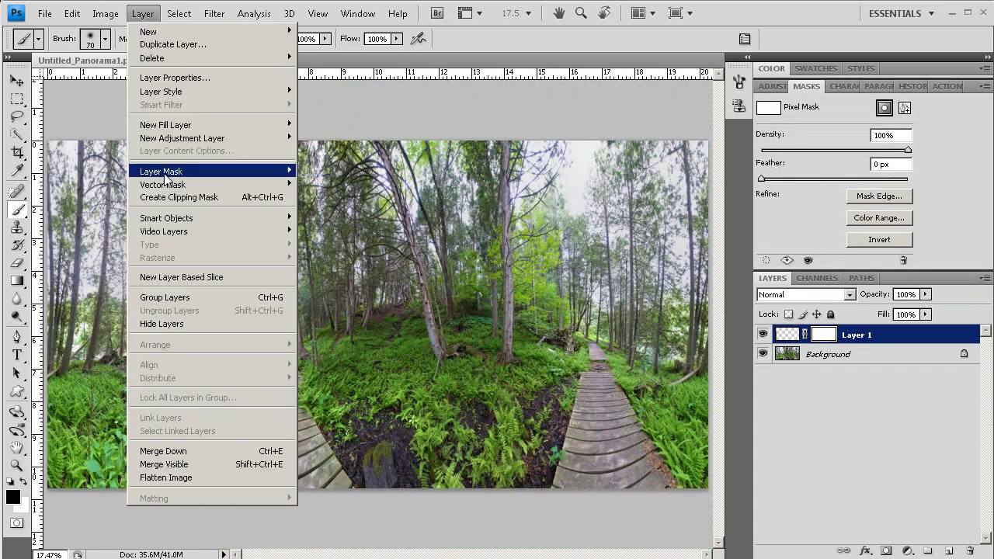
{"action": "left_click", "coordinate": [236, 477]}
{"action": "key", "text": "m"}
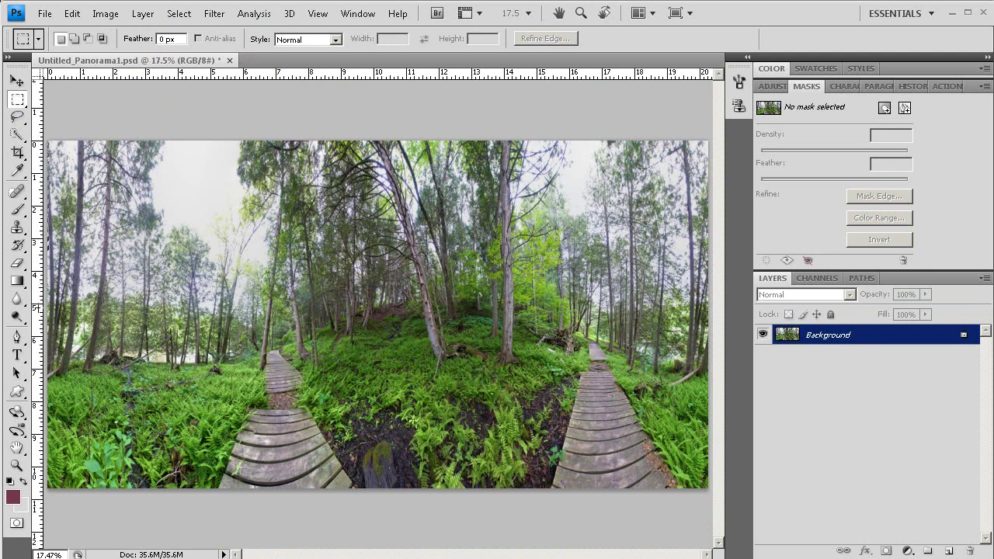
Copy a thin strip from the left edge and paste it as a new Layer 1
{"action": "left_click_drag", "start_coordinate": [53, 502], "coordinate": [56, 506]}
{"action": "left_click_drag", "start_coordinate": [54, 505], "coordinate": [55, 505]}
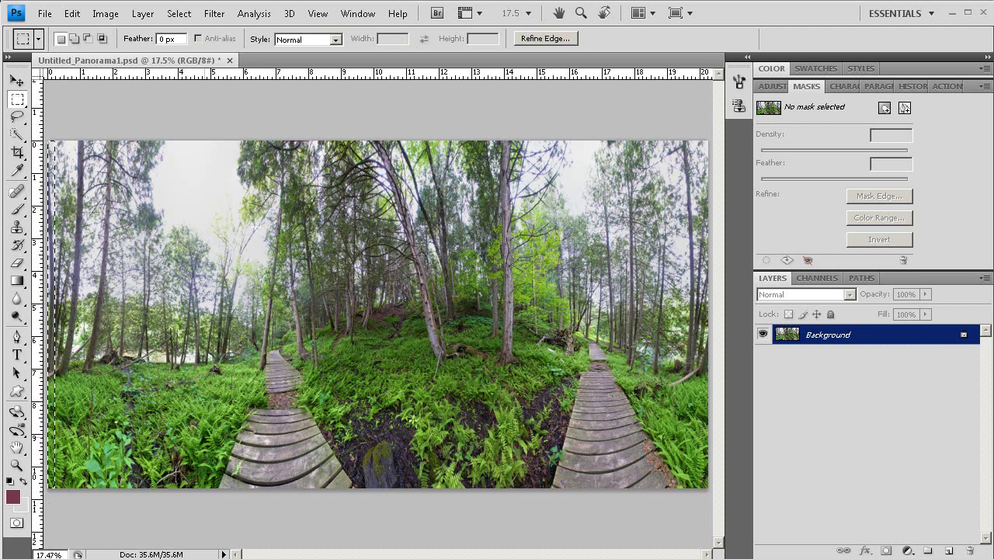
{"action": "left_click", "coordinate": [86, 19]}
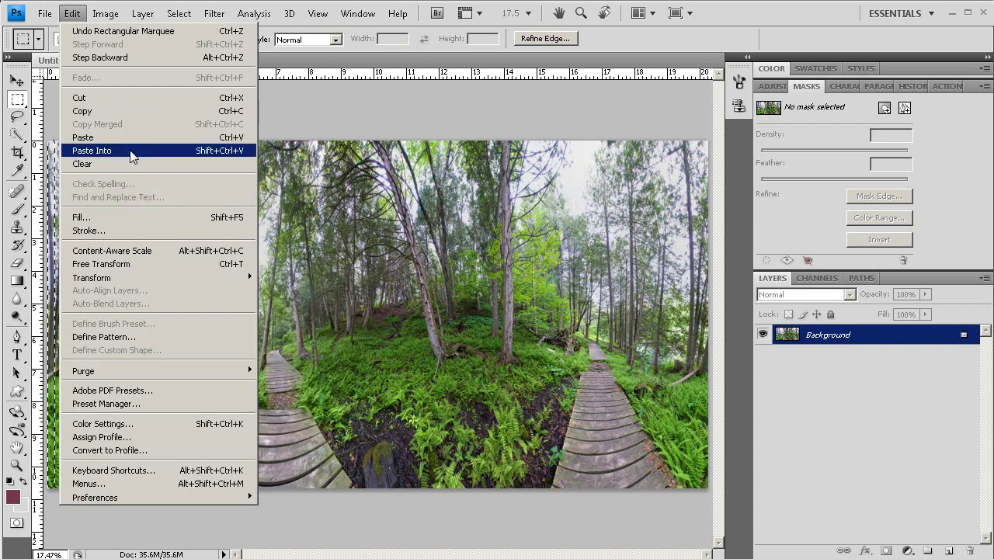
{"action": "left_click", "coordinate": [127, 111]}
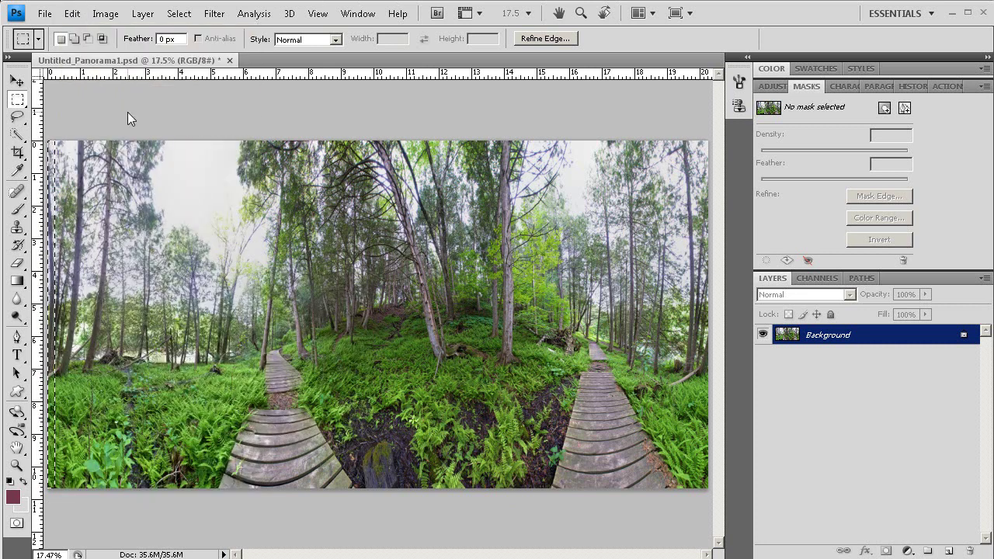
{"action": "left_click", "coordinate": [180, 14]}
{"action": "left_click", "coordinate": [189, 41]}
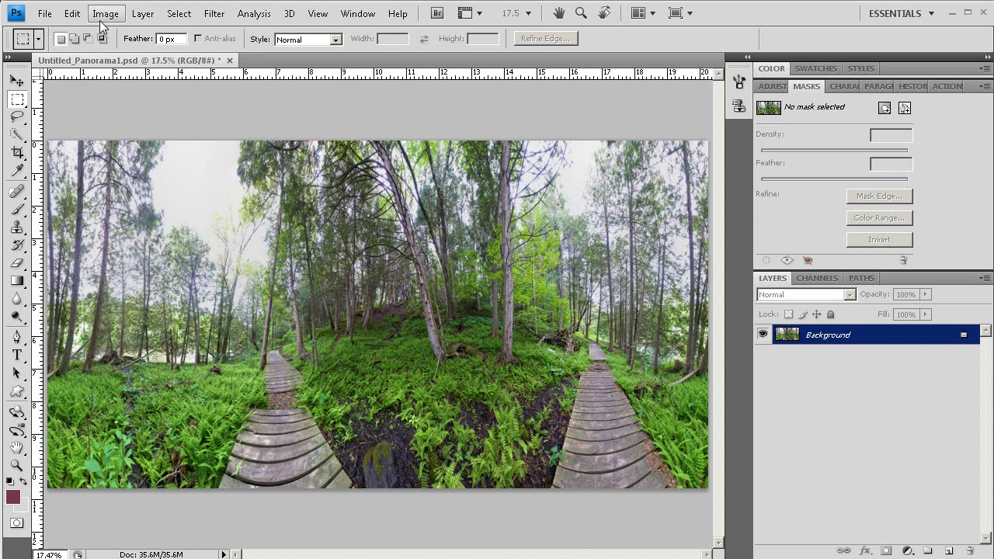
{"action": "left_click", "coordinate": [71, 13]}
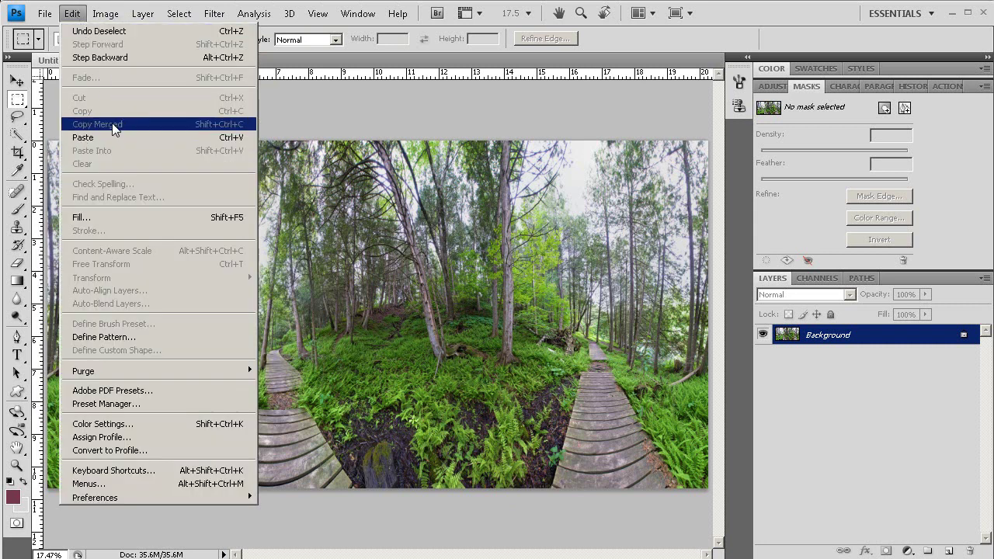
{"action": "left_click", "coordinate": [112, 138]}
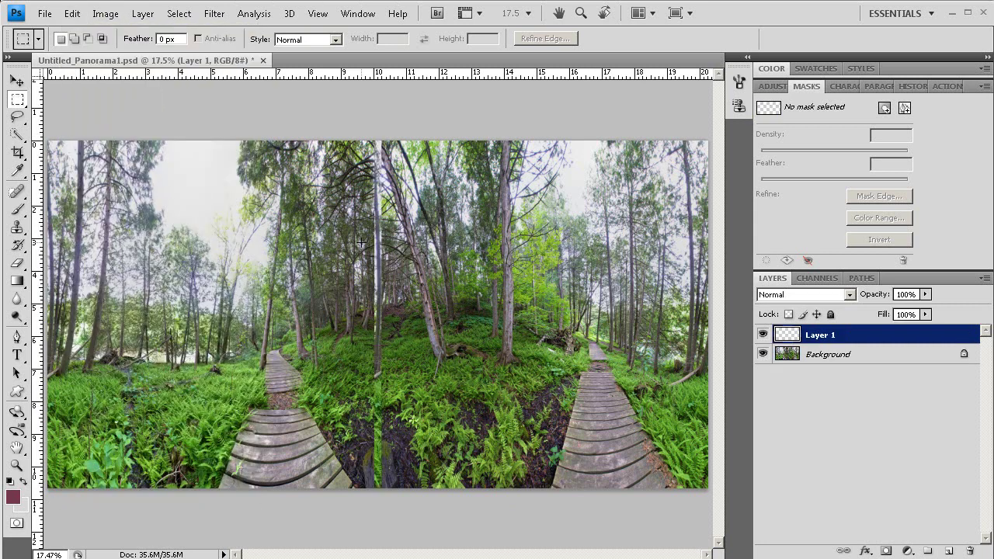
With the Move tool, position the pasted left-edge strip at the panorama's right end
{"action": "key", "text": "v"}
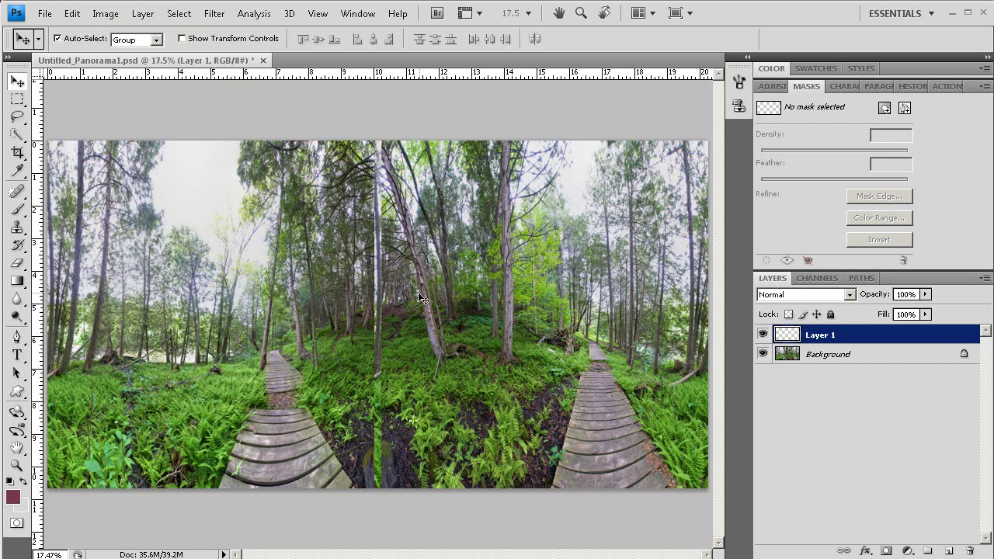
{"action": "left_click_drag", "start_coordinate": [376, 303], "coordinate": [694, 309]}
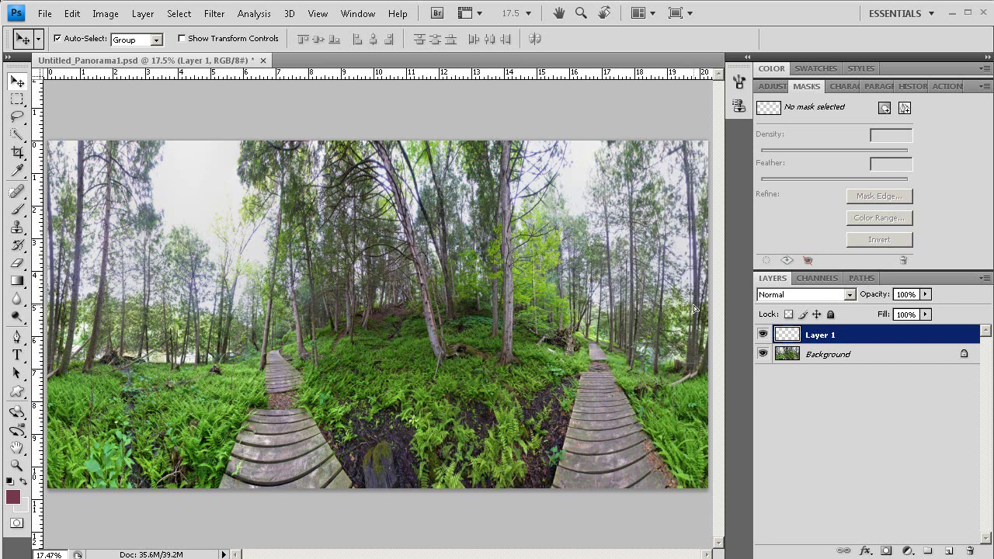
{"action": "left_click_drag", "start_coordinate": [694, 309], "coordinate": [693, 309]}
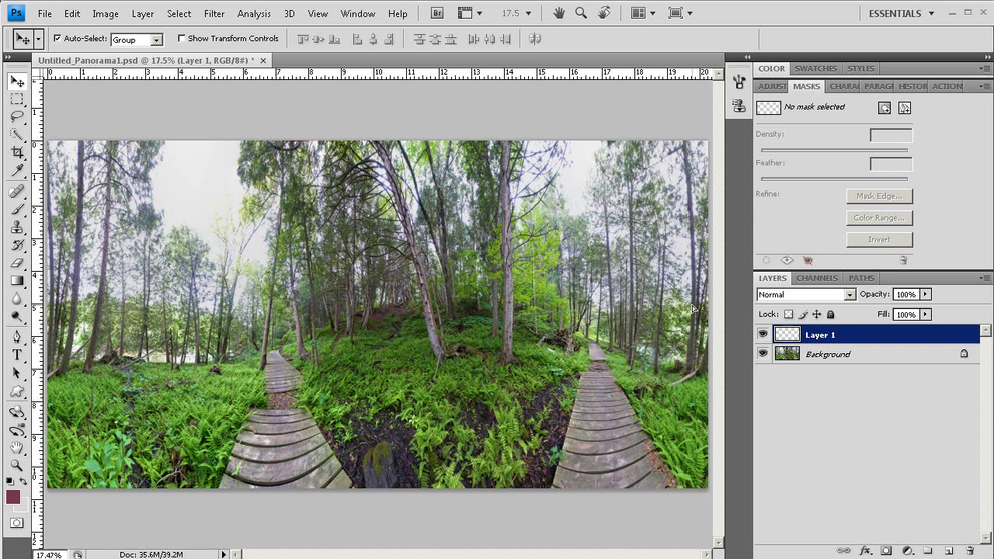
Zoom to 600% on the seam and hide the Background layer
{"action": "key", "text": "ctrl+plus"}
{"action": "key", "text": "ctrl+plus"}
{"action": "key", "text": "ctrl+plus"}
{"action": "key", "text": "ctrl+plus"}
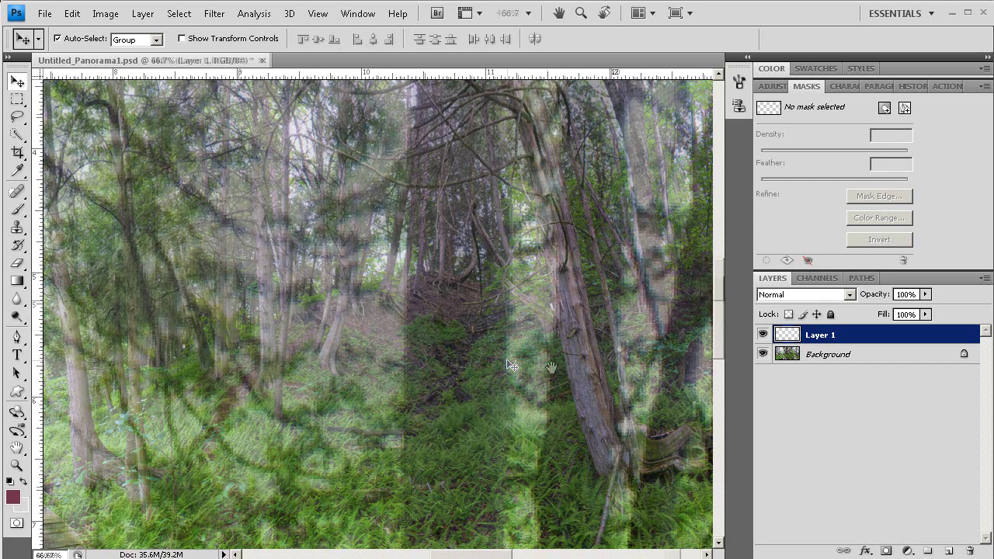
{"action": "left_click_drag", "start_coordinate": [550, 367], "coordinate": [688, 169]}
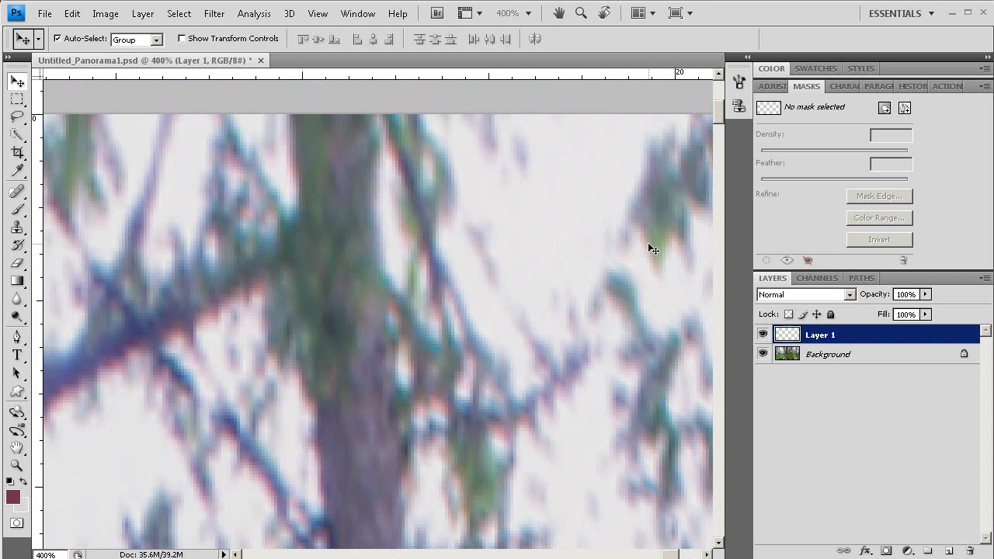
{"action": "key", "text": "ctrl+plus"}
{"action": "key", "text": "ctrl+plus"}
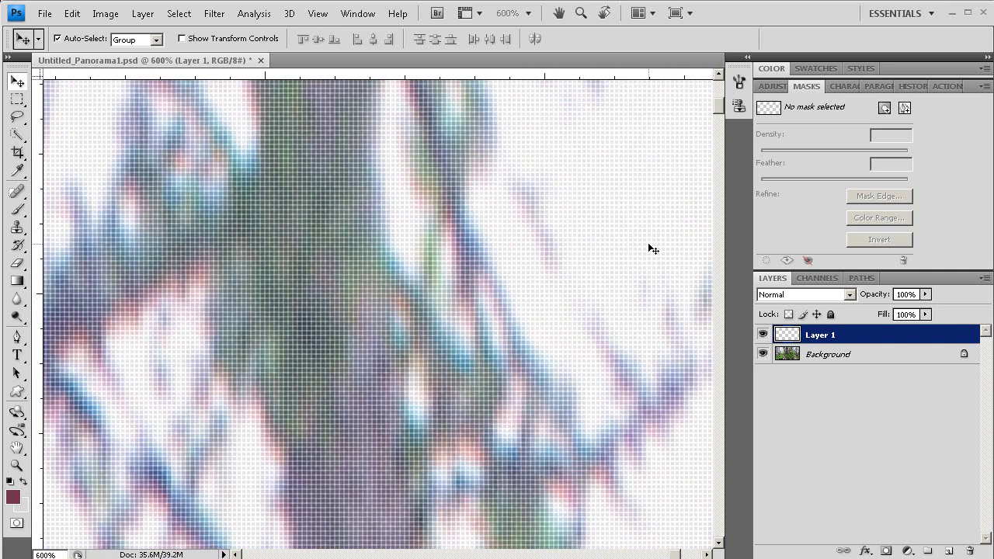
{"action": "left_click", "coordinate": [763, 355]}
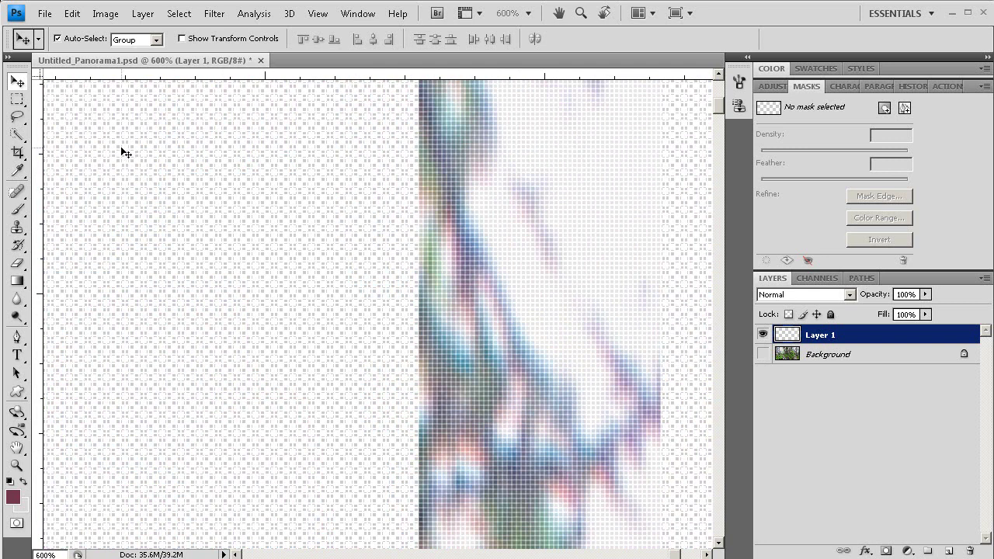
Crop off the overlapping left-edge strip, shrinking the document from 35.6M to 34.5M
{"action": "left_click", "coordinate": [17, 152]}
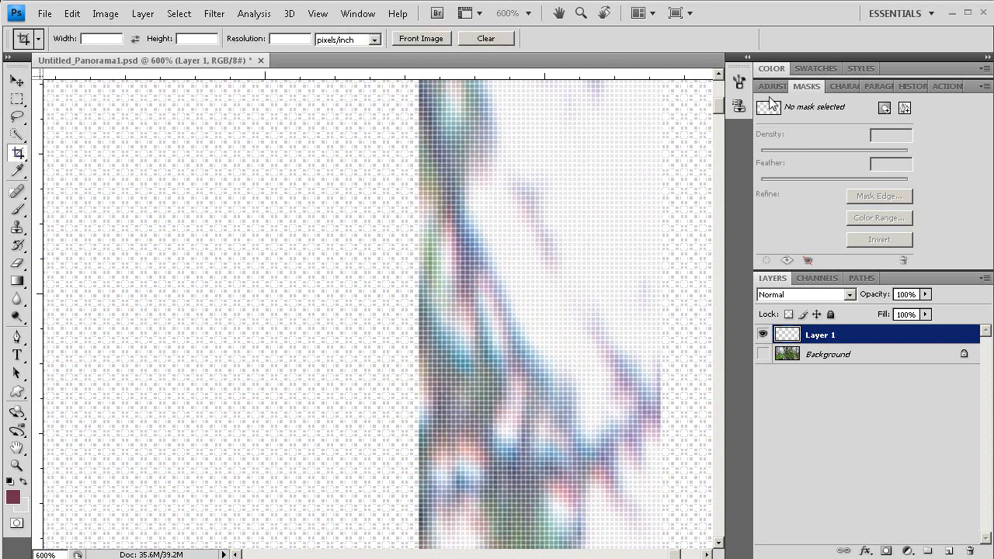
{"action": "scroll", "coordinate": [720, 104], "scroll_direction": "up", "scroll_amount": 5}
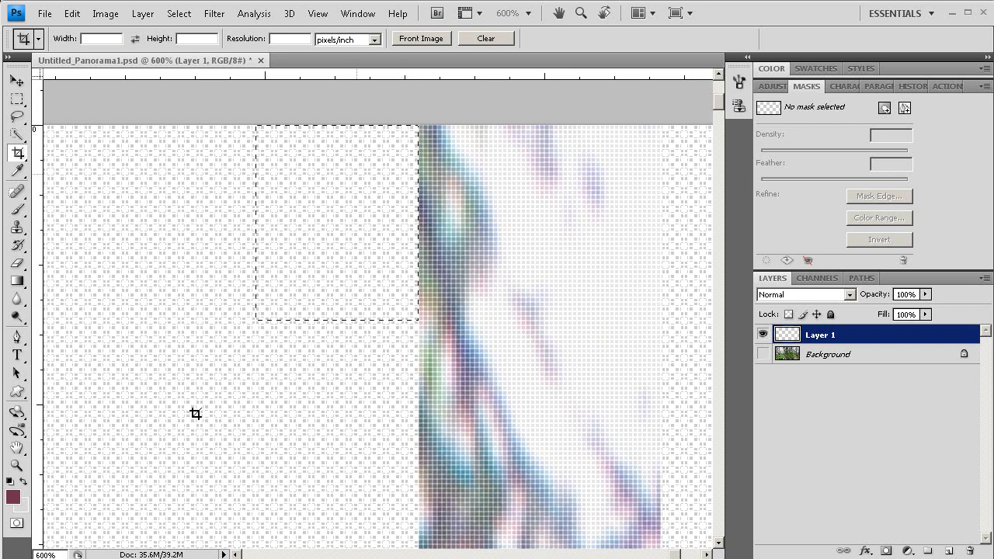
{"action": "scroll", "coordinate": [126, 482], "scroll_direction": "down", "scroll_amount": 3}
{"action": "scroll", "coordinate": [126, 481], "scroll_direction": "left", "scroll_amount": 3}
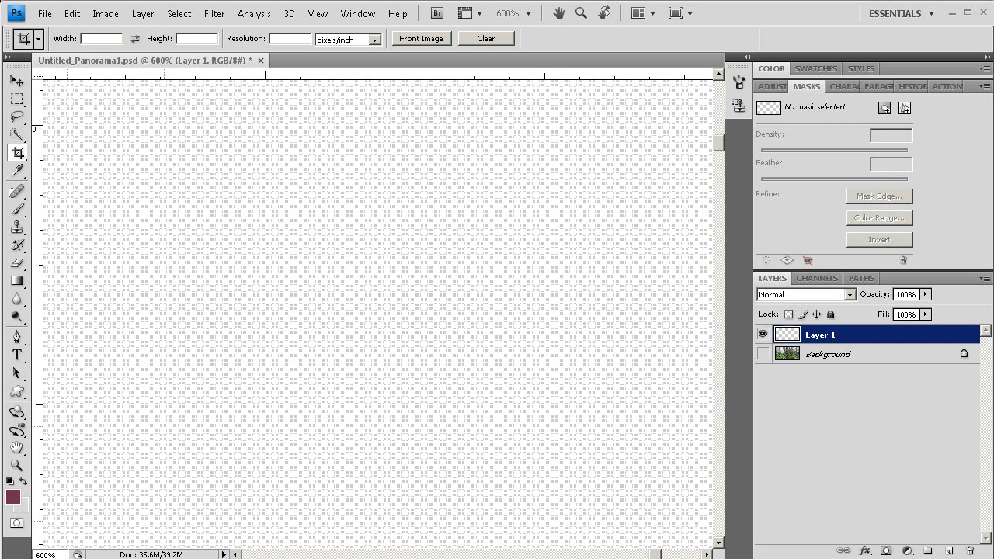
{"action": "scroll", "coordinate": [378, 311], "scroll_direction": "down", "scroll_amount": 5}
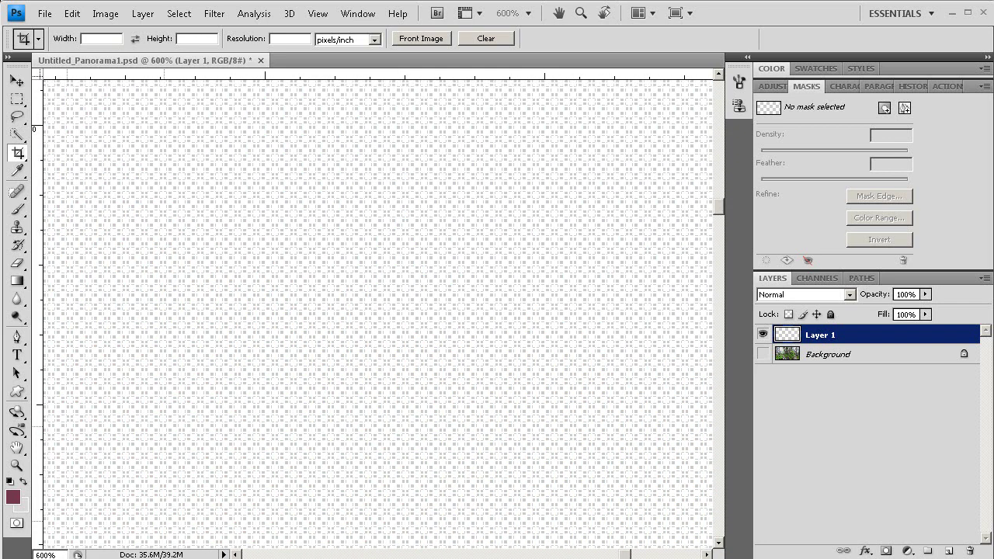
{"action": "scroll", "coordinate": [378, 311], "scroll_direction": "down", "scroll_amount": 5}
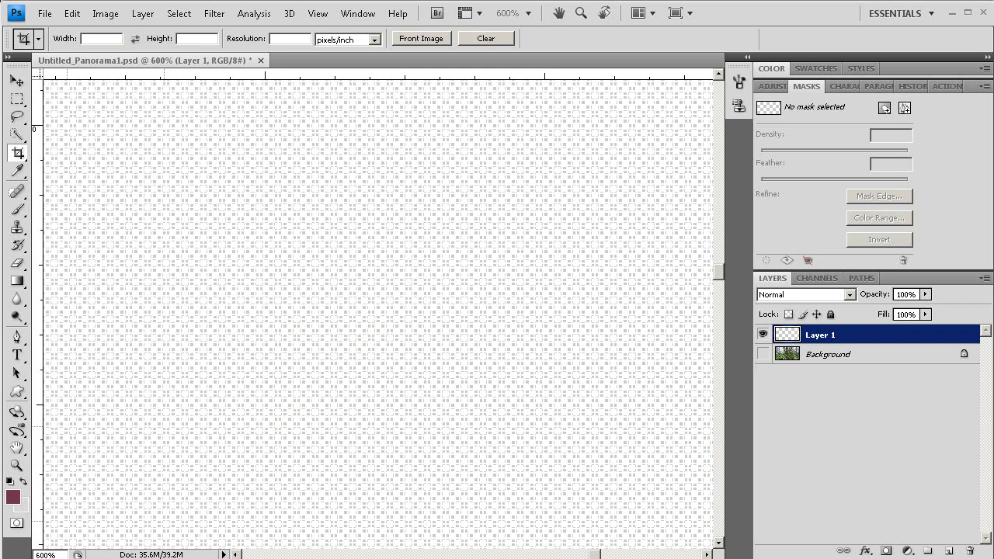
{"action": "scroll", "coordinate": [379, 311], "scroll_direction": "down", "scroll_amount": 5}
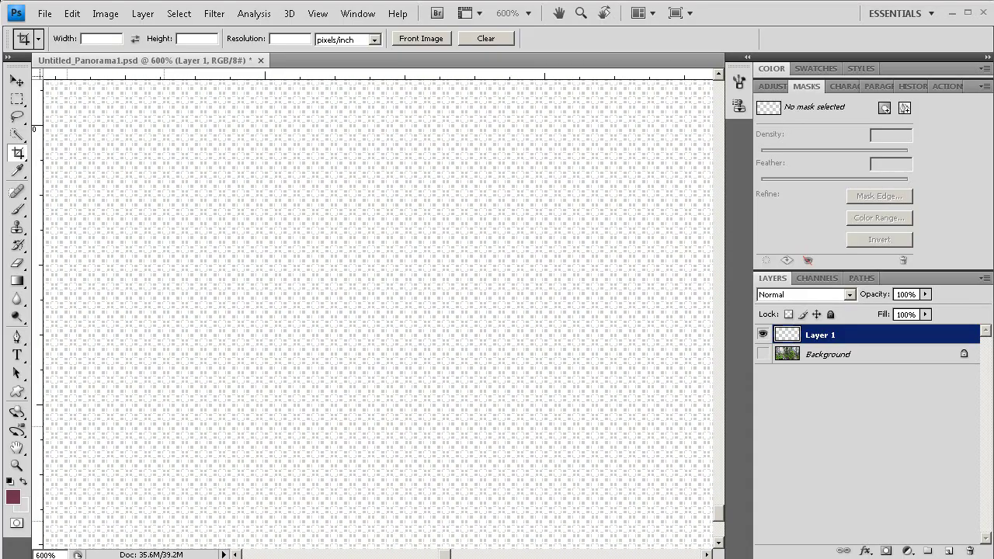
{"action": "scroll", "coordinate": [378, 311], "scroll_direction": "down", "scroll_amount": 3}
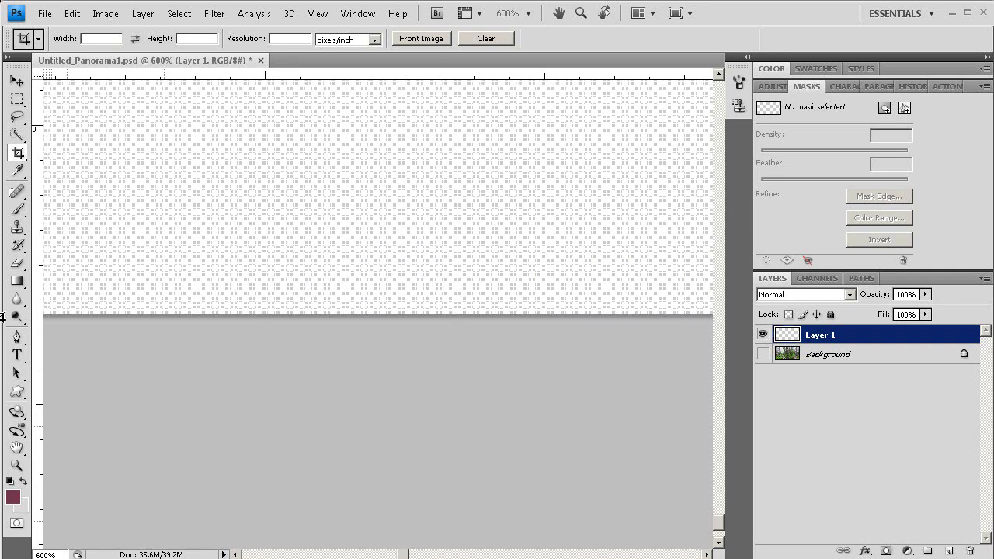
{"action": "left_click_drag", "start_coordinate": [3, 316], "coordinate": [3, 316]}
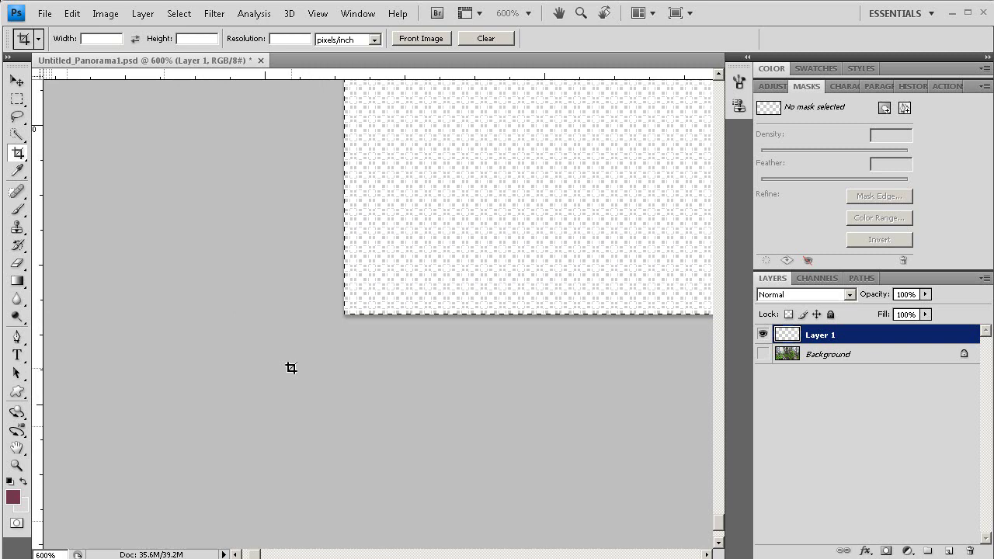
{"action": "left_click_drag", "start_coordinate": [291, 367], "coordinate": [291, 368]}
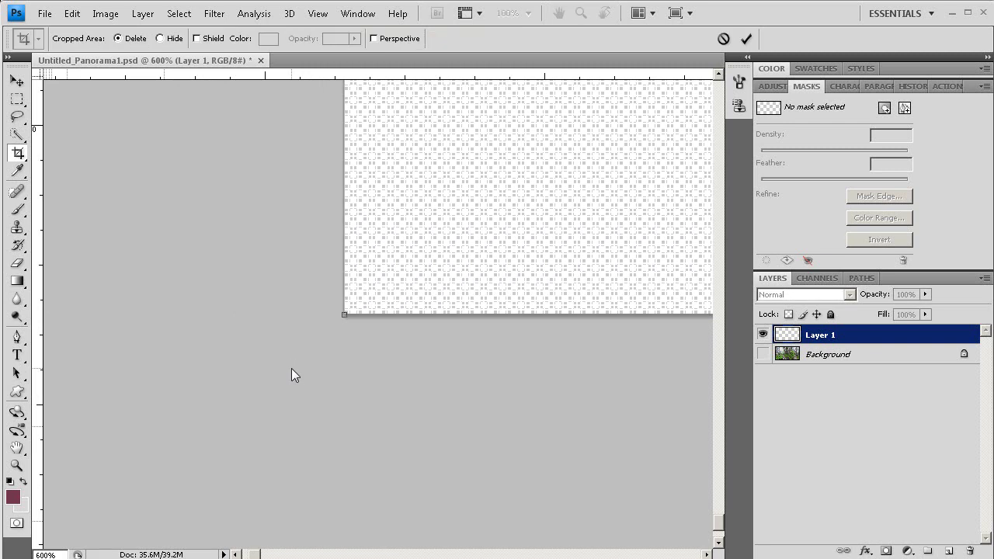
{"action": "left_click", "coordinate": [745, 38]}
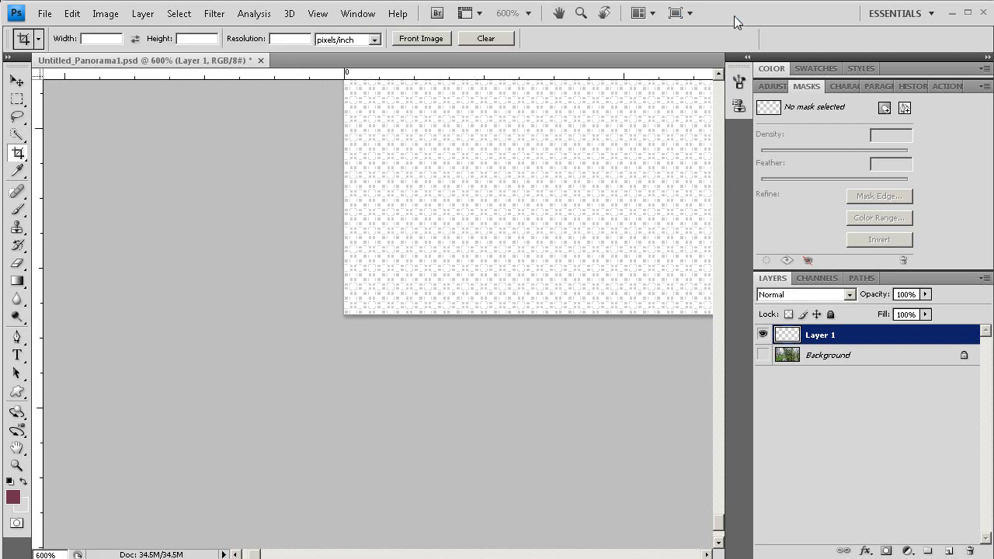
Fit the canvas on screen, show the Background layer again and flatten the image
{"action": "key", "text": "ctrl+0"}
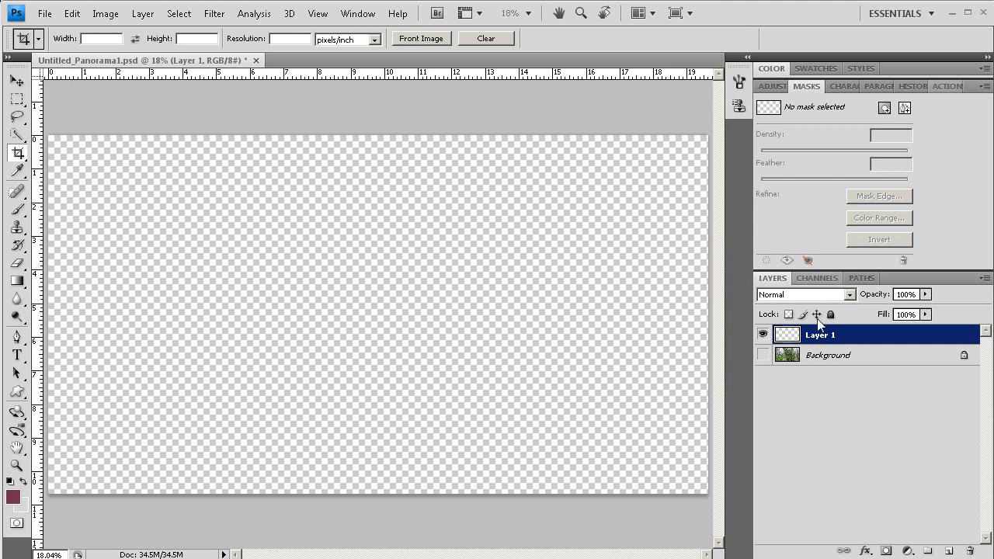
{"action": "left_click", "coordinate": [762, 355]}
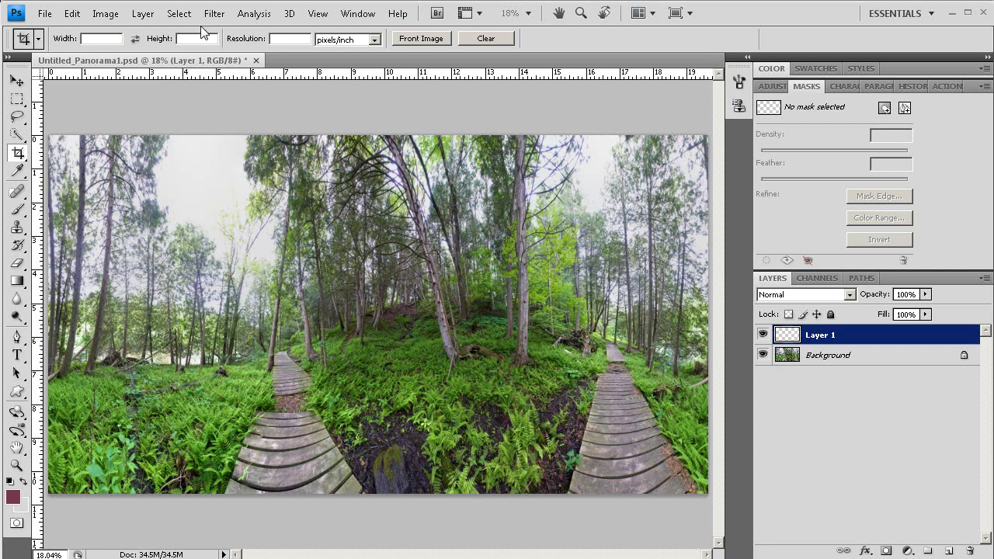
{"action": "left_click", "coordinate": [143, 13]}
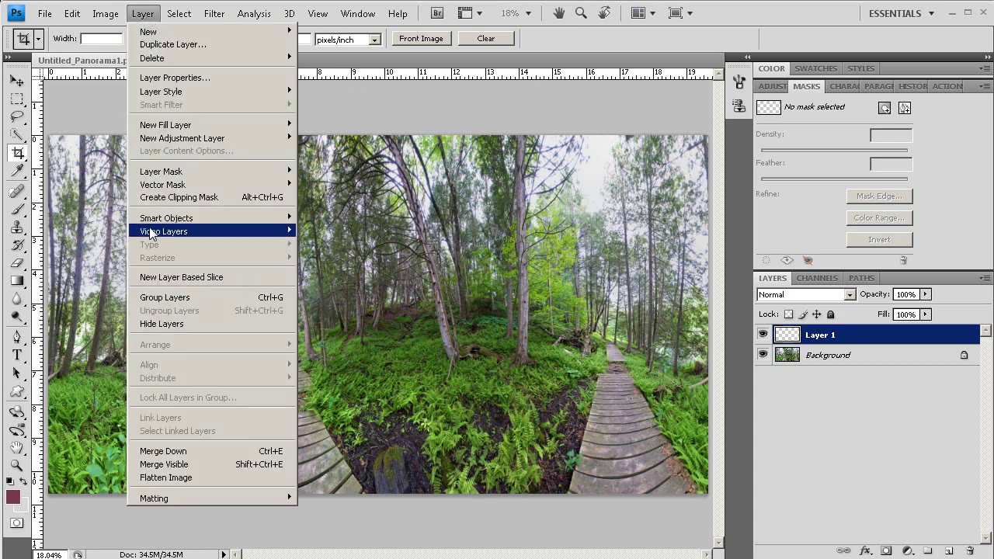
{"action": "left_click", "coordinate": [207, 478]}
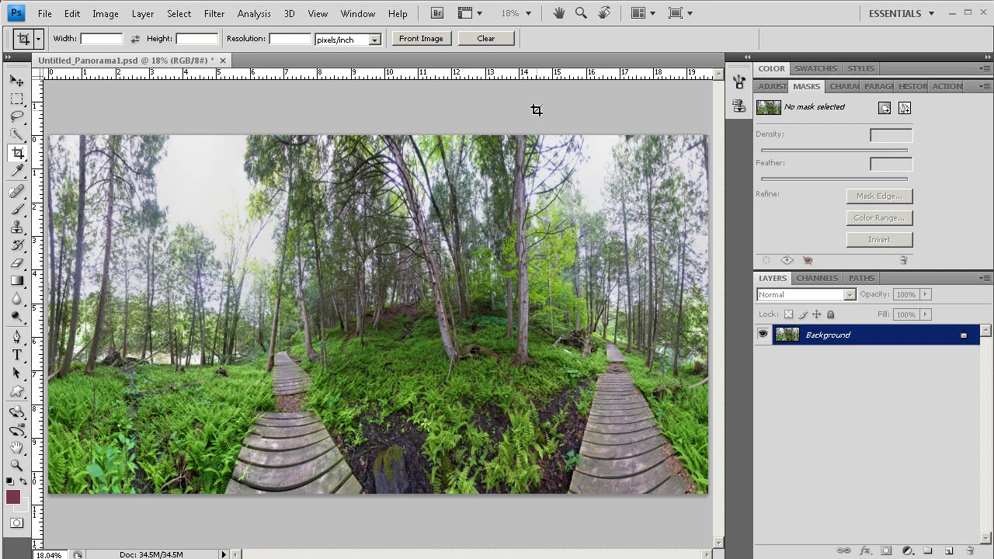
Save as JPEG named Untitled_Panorama1.jpg at Quality 12 (Maximum)
{"action": "key", "text": "ctrl+shift+s"}
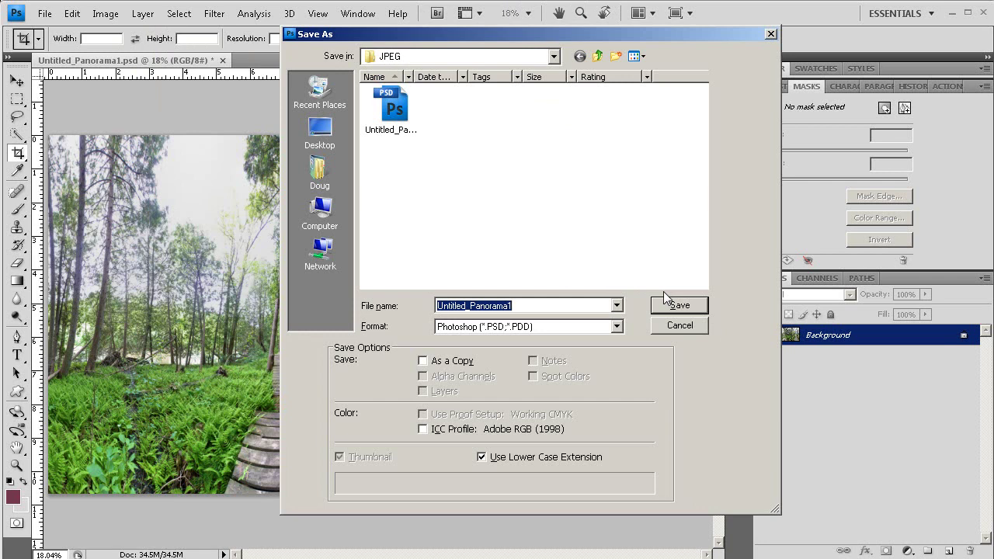
{"action": "left_click", "coordinate": [617, 327]}
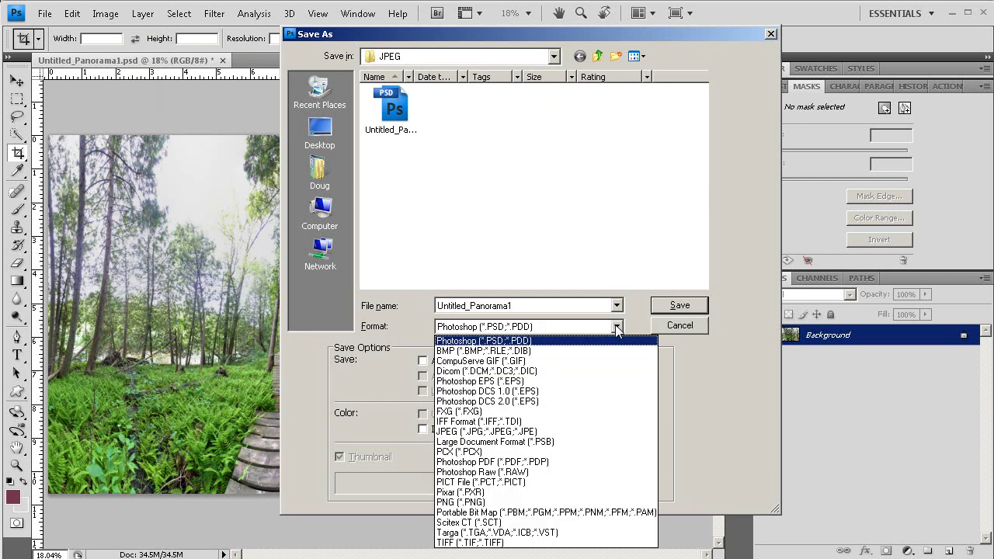
{"action": "left_click", "coordinate": [580, 432]}
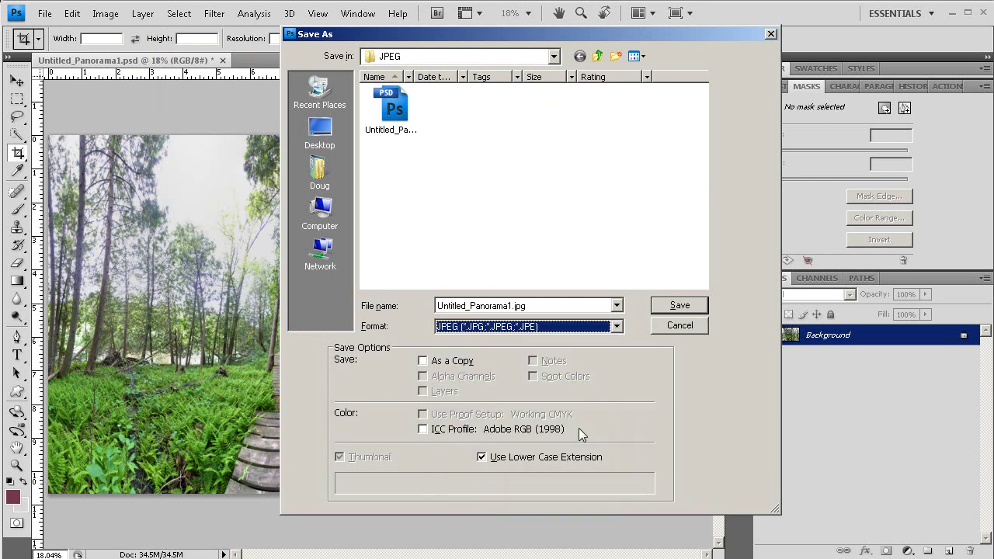
{"action": "left_click", "coordinate": [673, 307]}
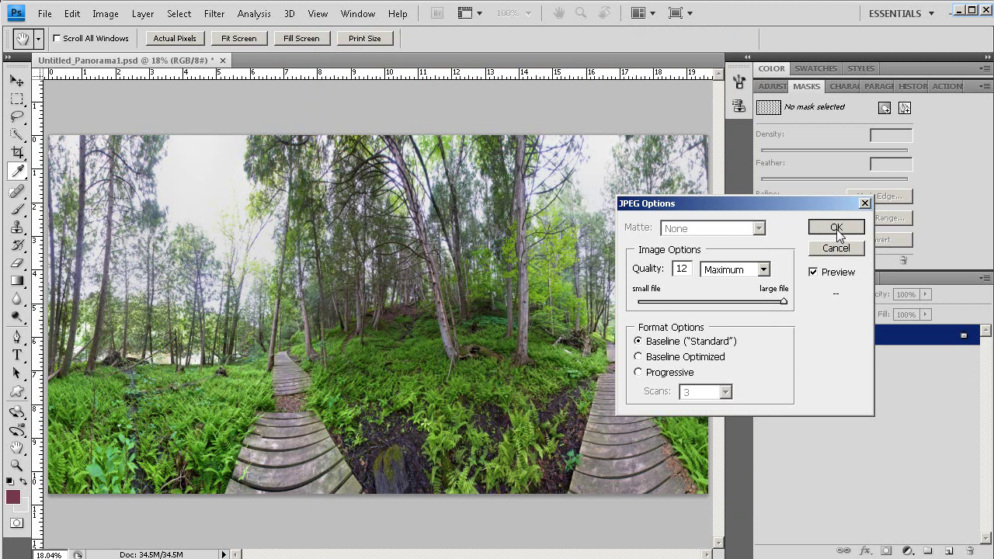
{"action": "left_click", "coordinate": [835, 227]}
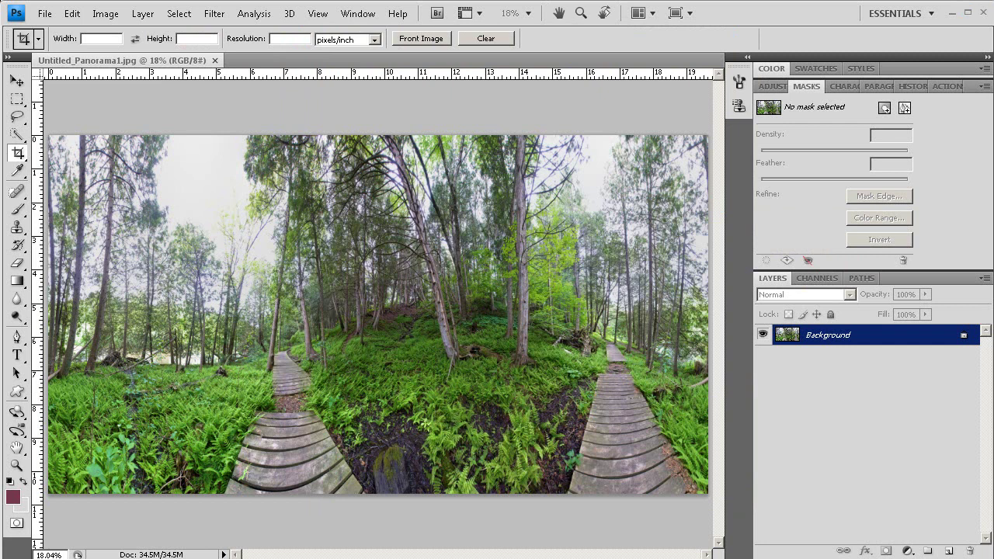
Launch Pano2VR and move its window to the top of the screen
{"action": "key", "text": "super"}
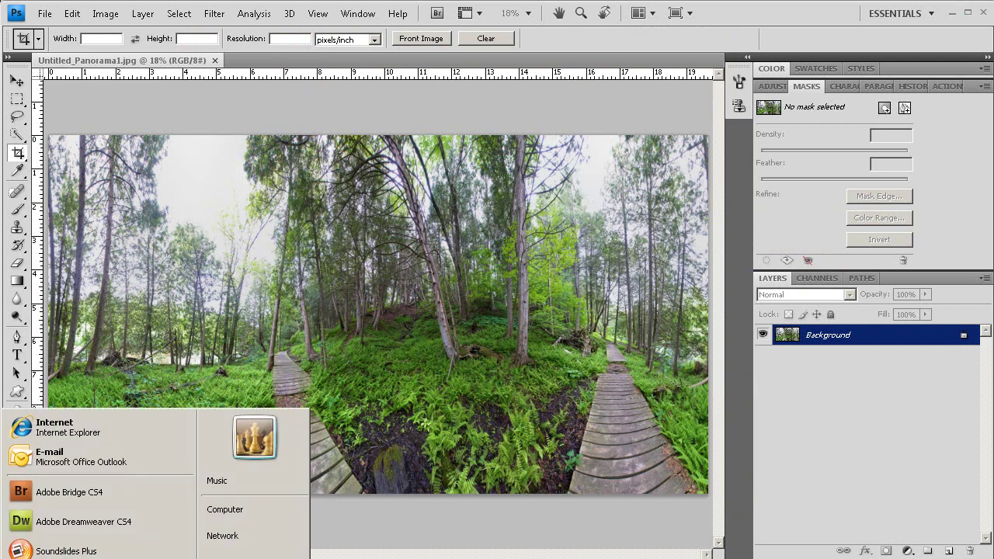
{"action": "key", "text": "Escape"}
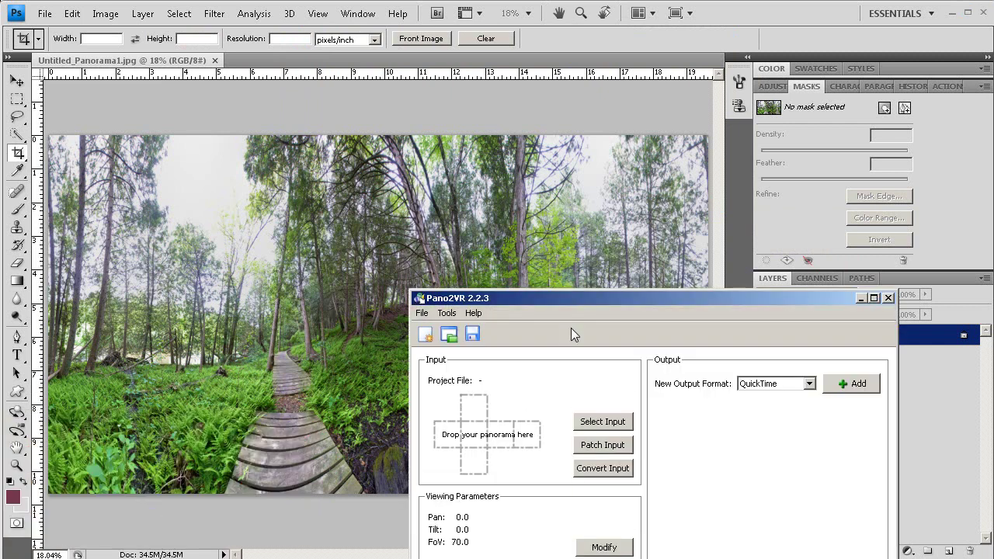
{"action": "left_click_drag", "start_coordinate": [583, 305], "coordinate": [450, 65]}
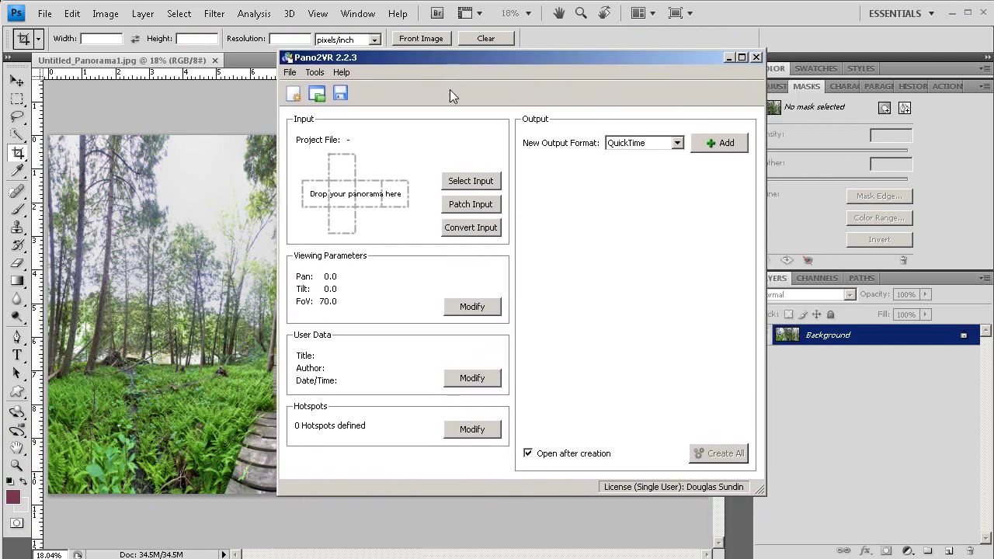
Select Untitled_Panorama1.jpg as input, detected as a 4,713x2,560 cylinder
{"action": "left_click", "coordinate": [476, 177]}
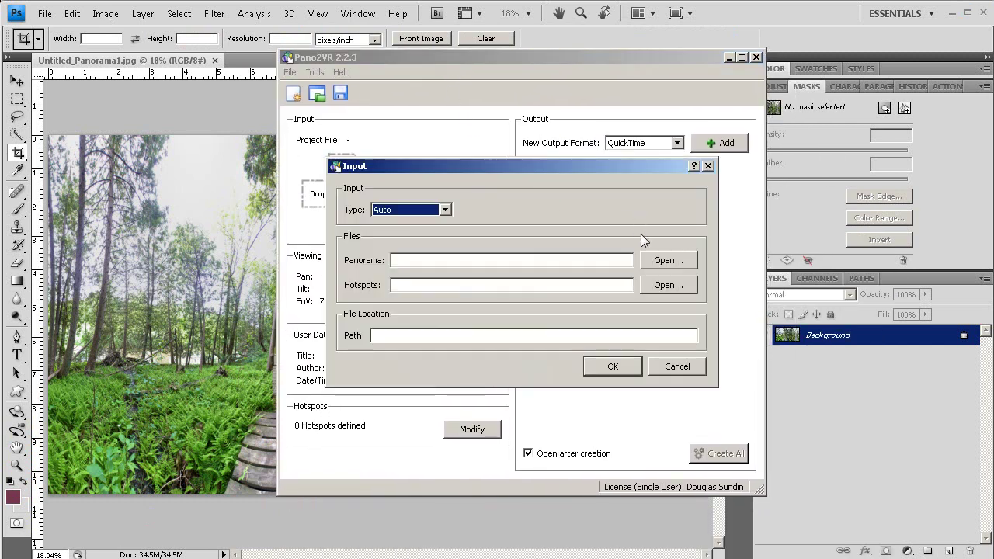
{"action": "left_click", "coordinate": [664, 257]}
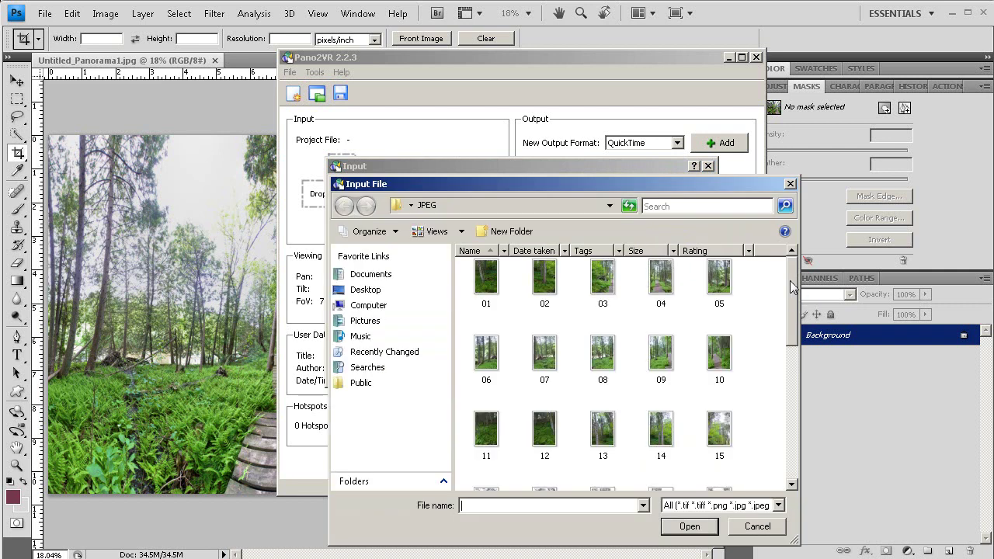
{"action": "left_click_drag", "start_coordinate": [792, 287], "coordinate": [801, 420]}
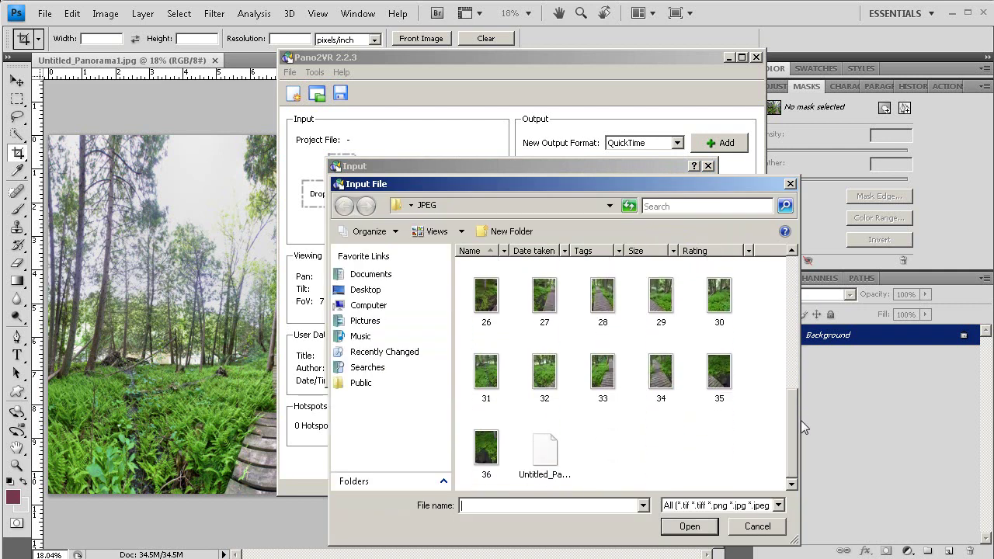
{"action": "left_click", "coordinate": [553, 466]}
{"action": "left_click", "coordinate": [689, 526]}
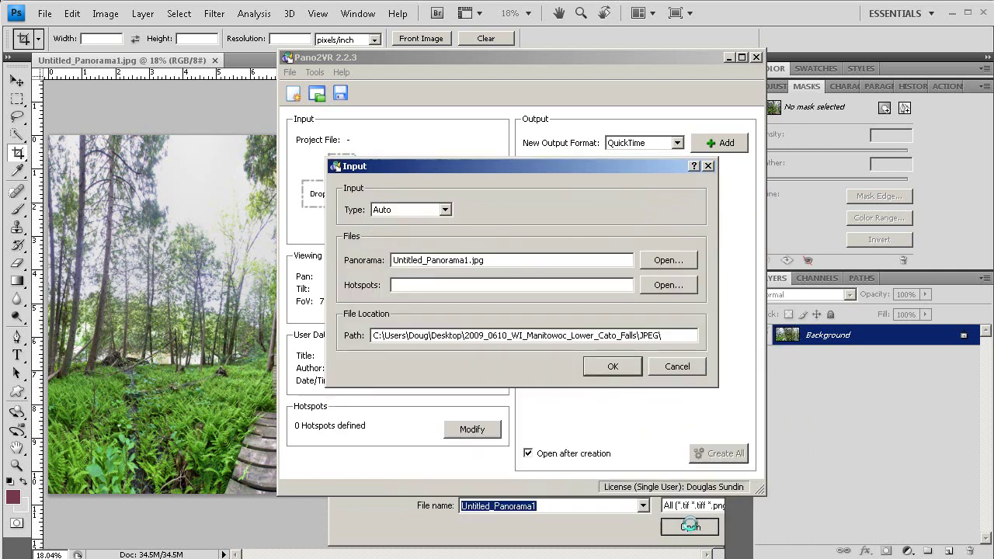
{"action": "left_click", "coordinate": [641, 365]}
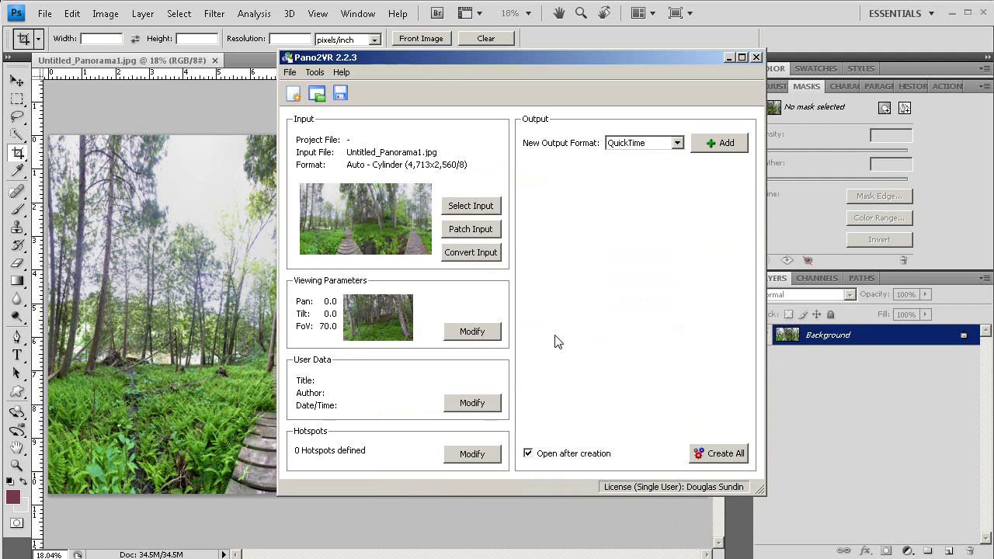
Set the default view down the boardwalk to Pan -130, Tilt -16.1, FoV 61
{"action": "left_click", "coordinate": [479, 336]}
{"action": "left_click_drag", "start_coordinate": [486, 332], "coordinate": [504, 356]}
{"action": "left_click", "coordinate": [379, 219]}
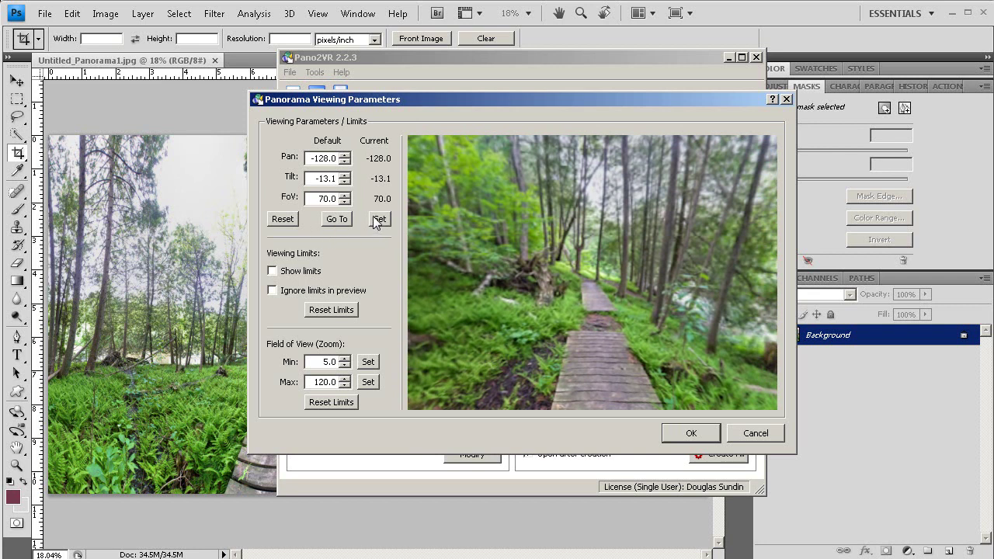
{"action": "left_click", "coordinate": [344, 195]}
{"action": "left_click", "coordinate": [344, 195]}
{"action": "left_click_drag", "start_coordinate": [347, 202], "coordinate": [347, 208]}
{"action": "left_click_drag", "start_coordinate": [545, 268], "coordinate": [548, 275]}
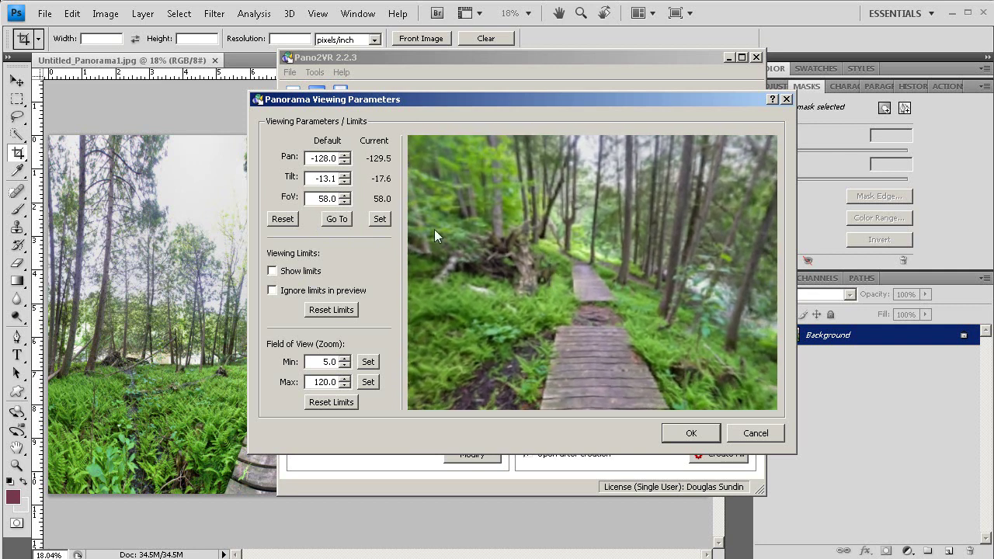
{"action": "left_click", "coordinate": [380, 218]}
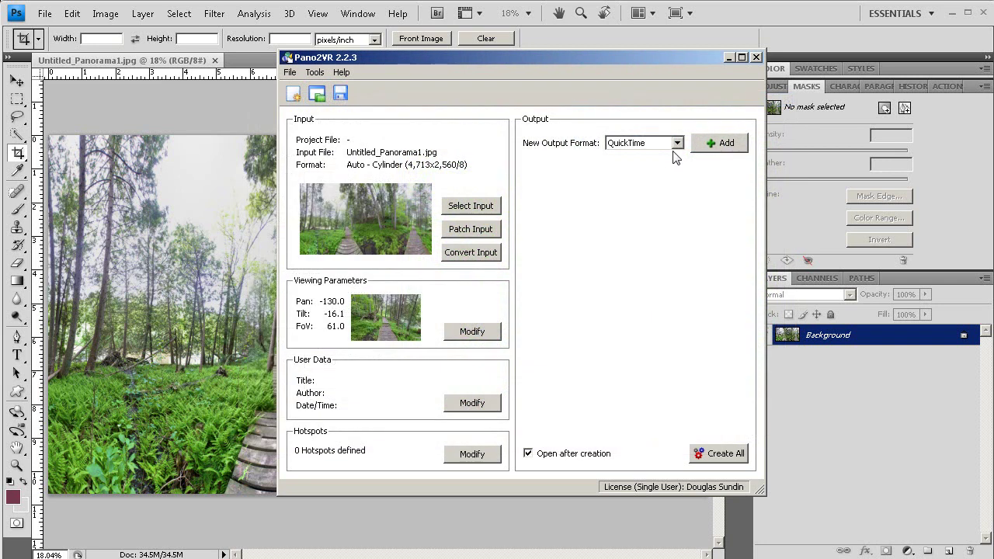
Add a Flash output with window width 570 and build Untitled_Panorama1_out.swf
{"action": "left_click", "coordinate": [675, 144]}
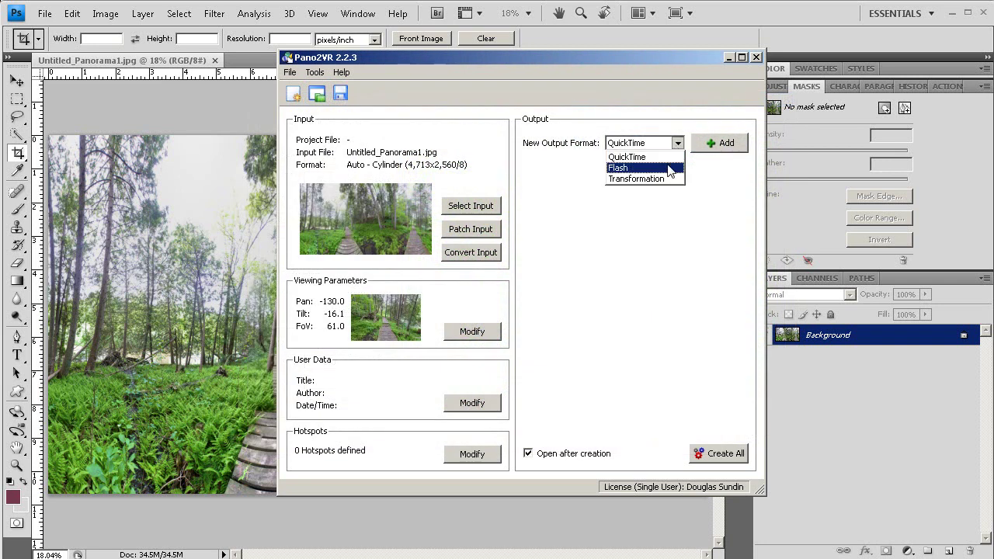
{"action": "left_click", "coordinate": [672, 166]}
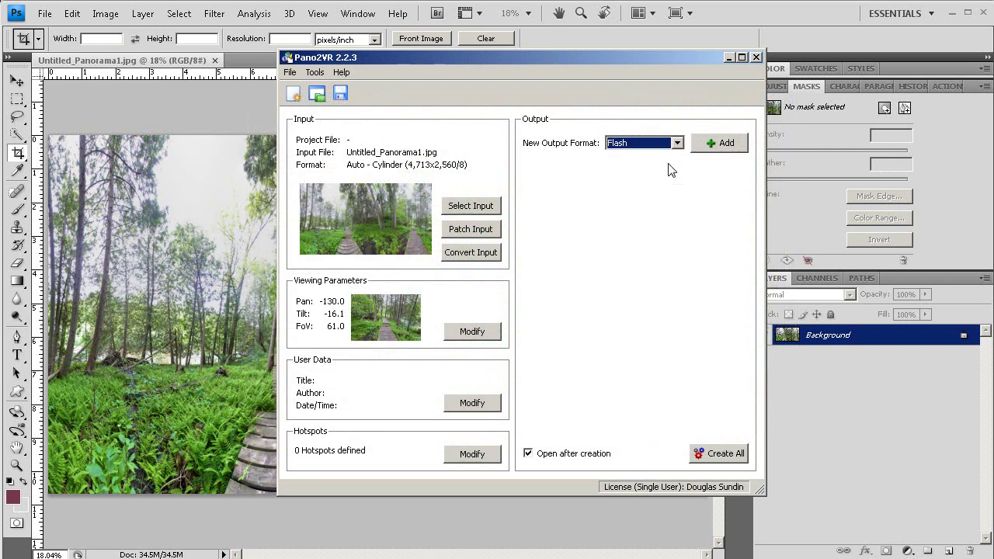
{"action": "left_click", "coordinate": [712, 143]}
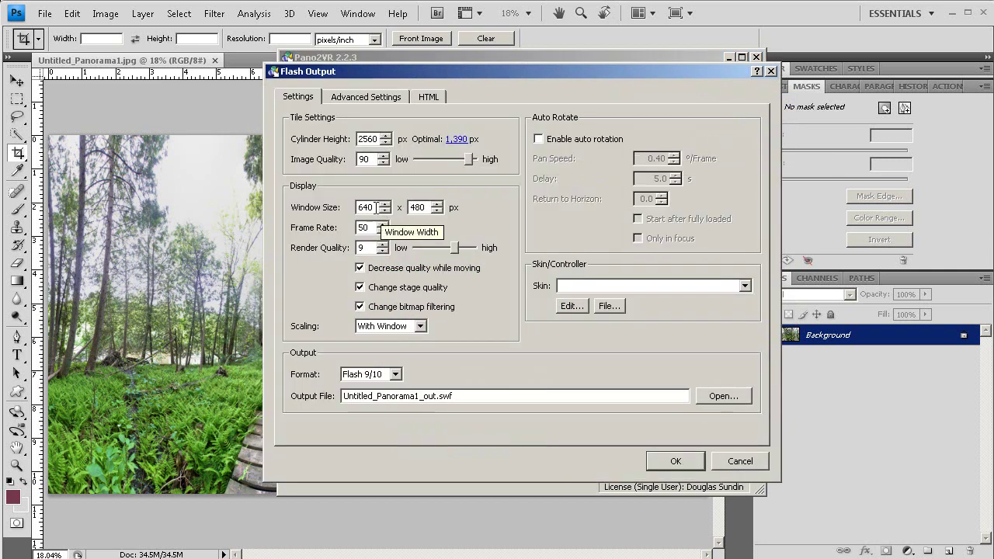
{"action": "left_click_drag", "start_coordinate": [376, 207], "coordinate": [340, 203]}
{"action": "type", "text": "570"}
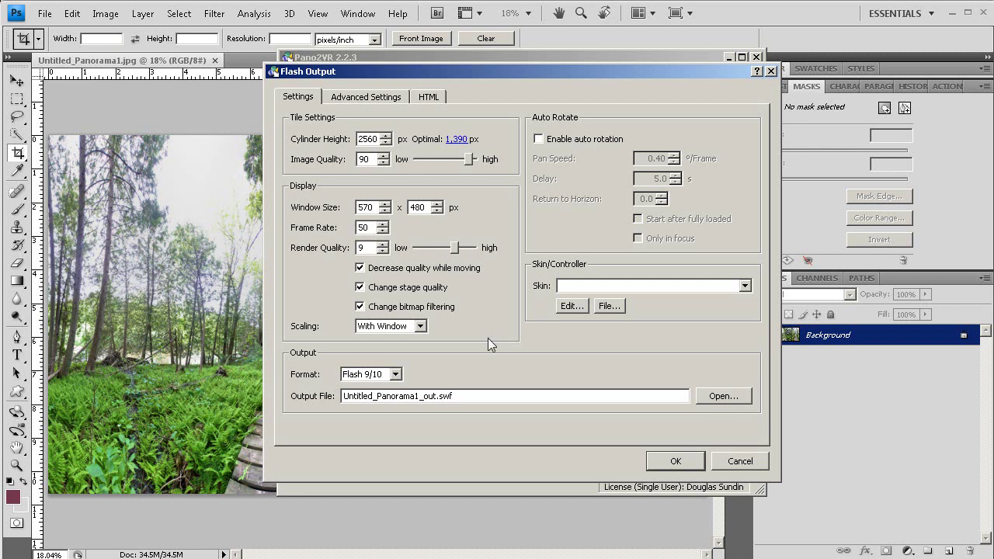
{"action": "left_click", "coordinate": [674, 463]}
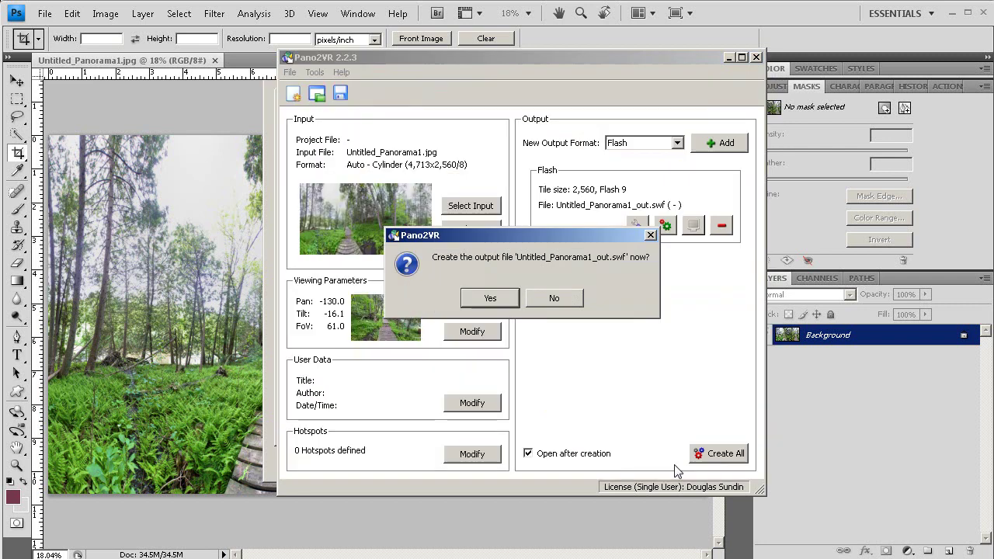
{"action": "left_click", "coordinate": [490, 298]}
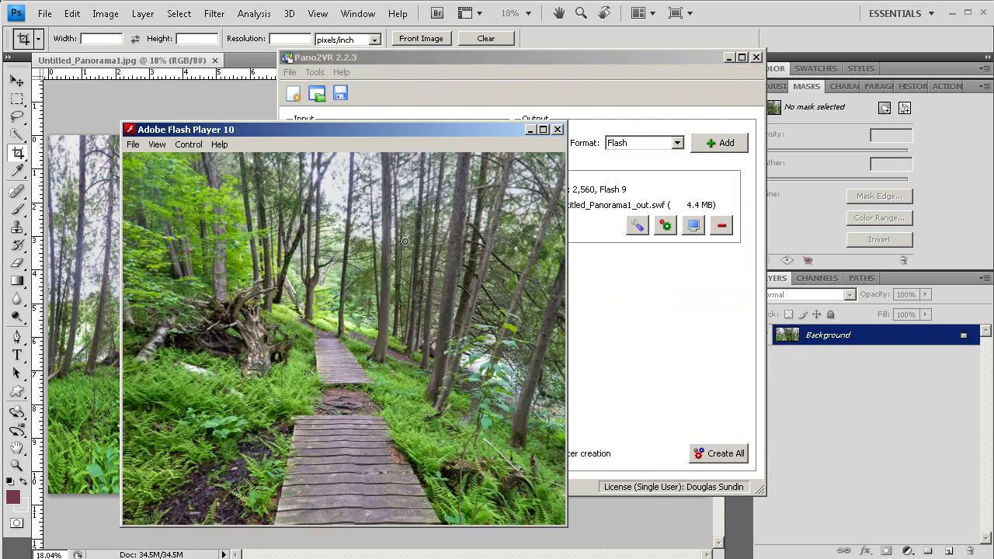
Move the Flash Player window, then pan from the boardwalk toward the hillside and treetops
{"action": "left_click_drag", "start_coordinate": [370, 138], "coordinate": [498, 104]}
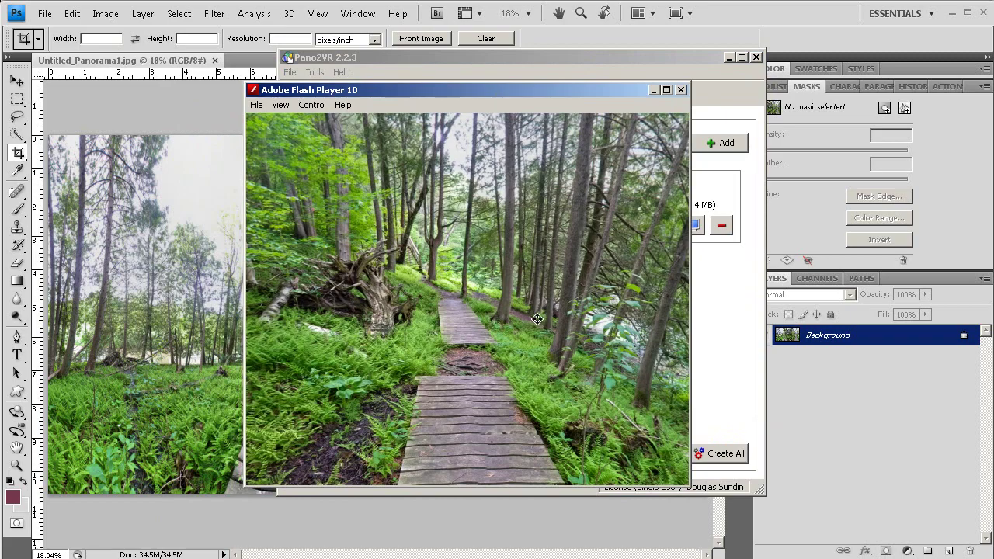
{"action": "left_click_drag", "start_coordinate": [537, 319], "coordinate": [591, 353]}
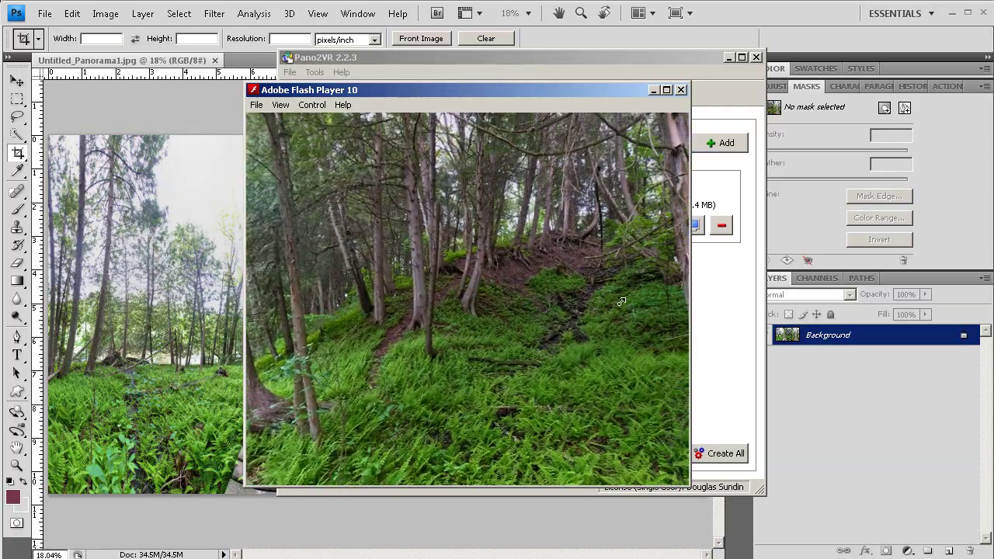
{"action": "left_click_drag", "start_coordinate": [658, 401], "coordinate": [580, 367]}
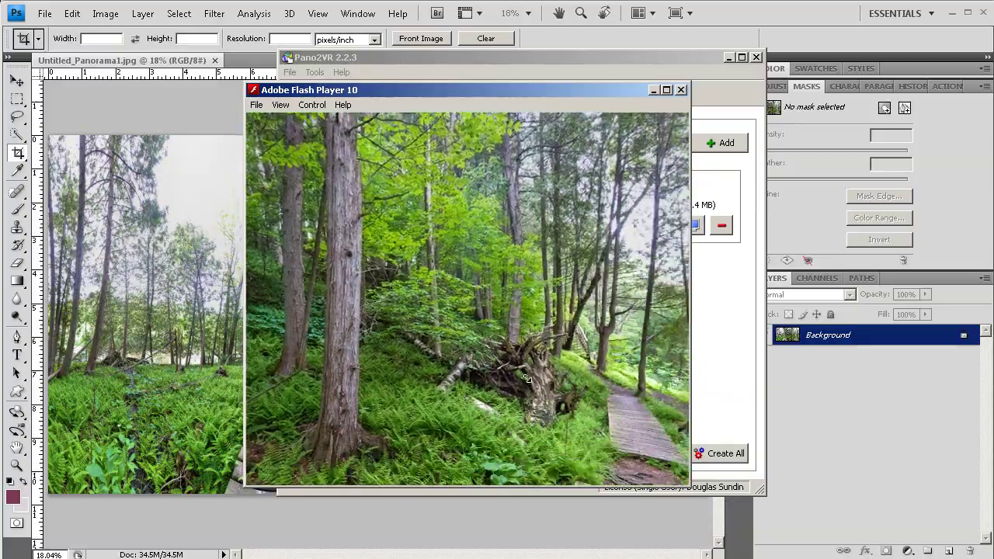